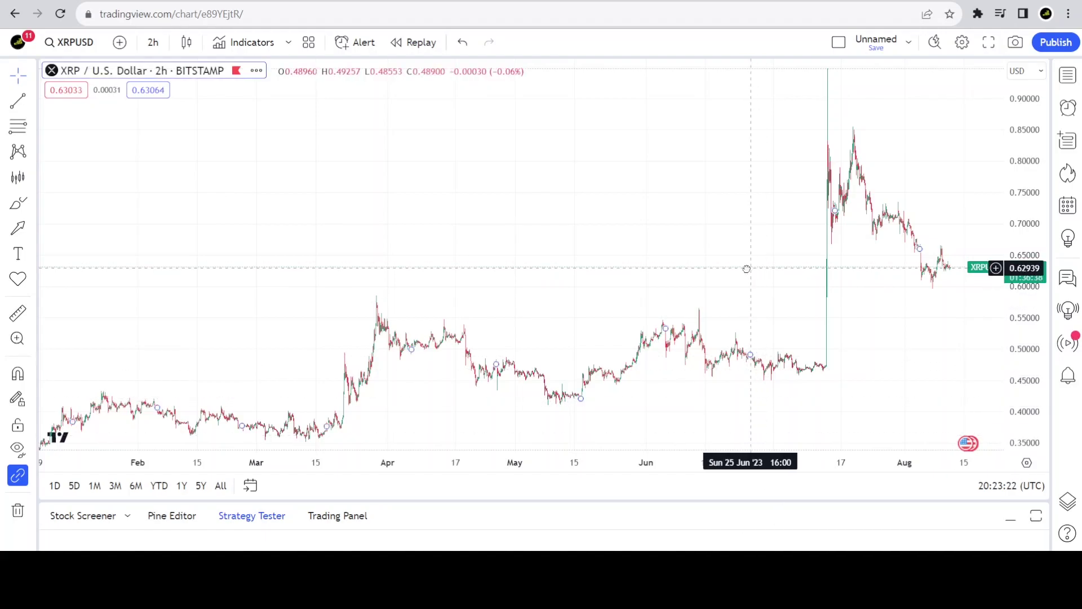
# - Draw an arrow from 4 March 2023 at about 0.83 to just before the late-March 2023 peak, at about 0.59
pyautogui.moveTo(746, 268); pyautogui.dragTo(713, 278)
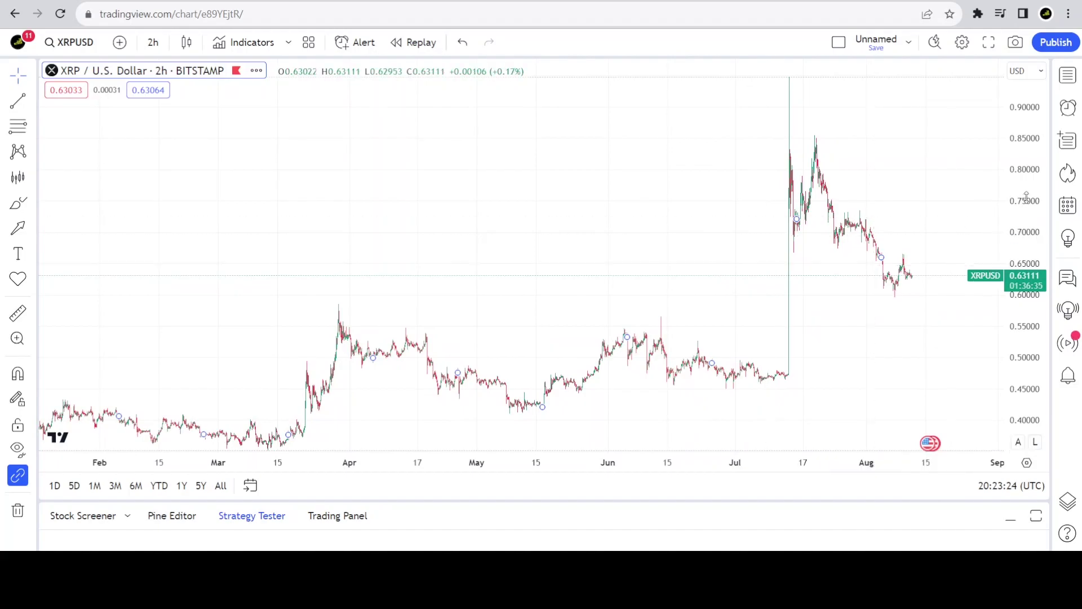
pyautogui.moveTo(877, 321); pyautogui.dragTo(804, 326)
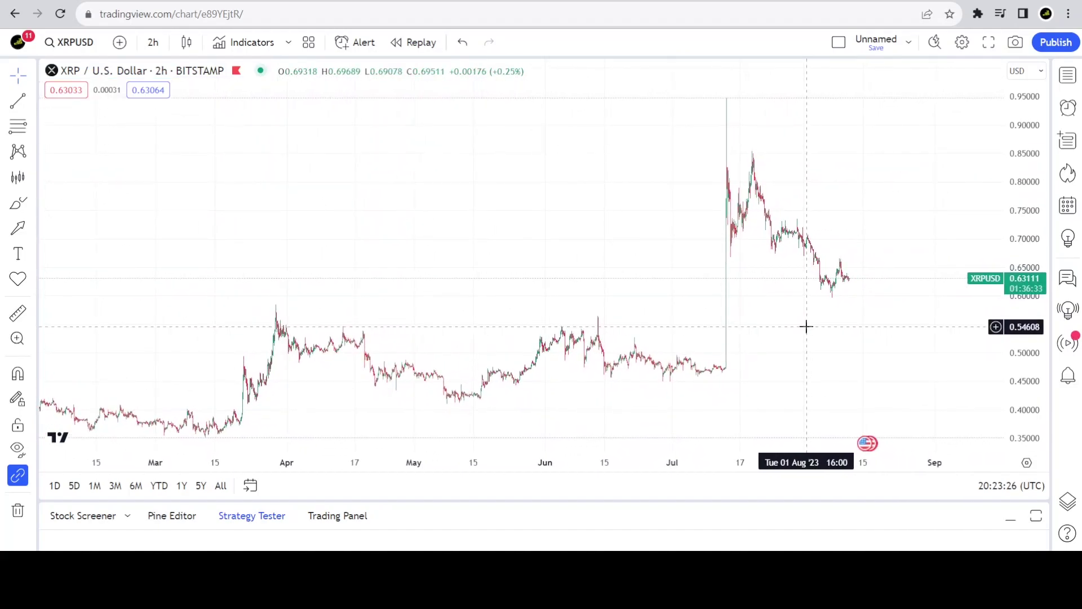
pyautogui.click(29, 227)
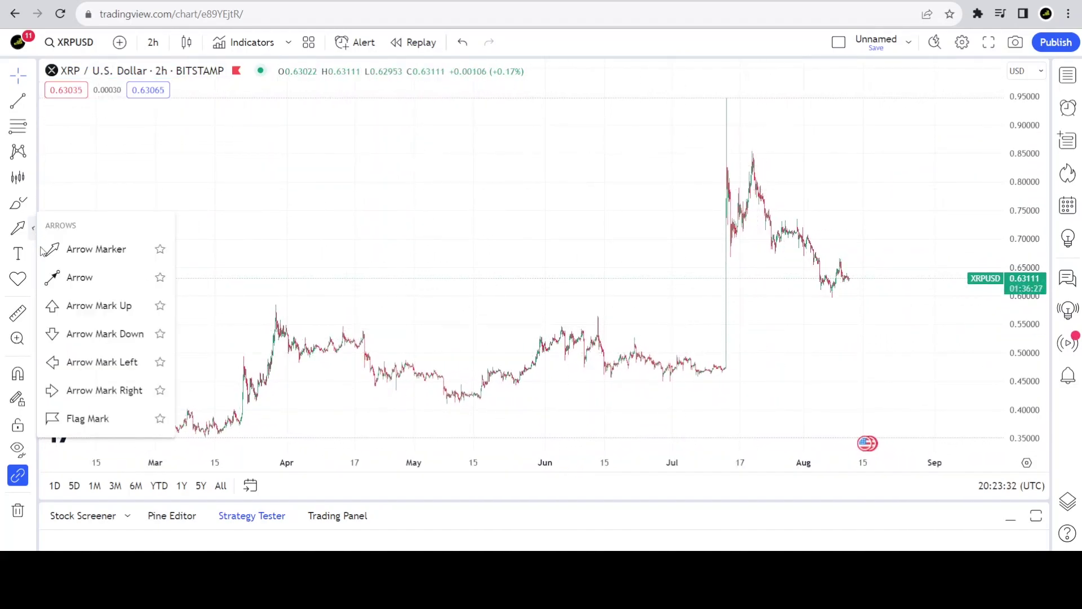
pyautogui.click(151, 277)
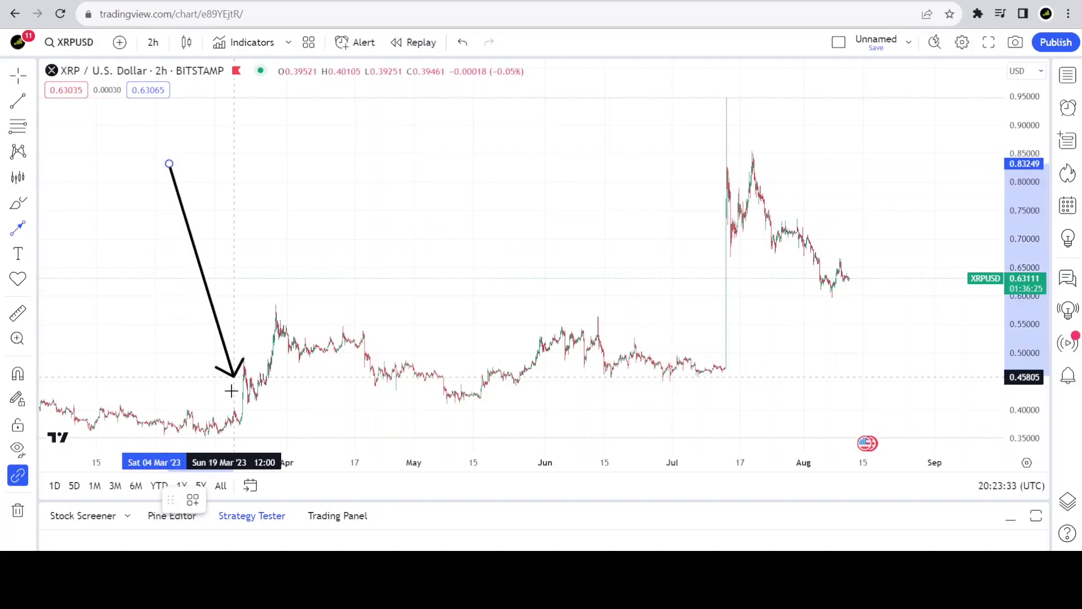
pyautogui.click(433, 310)
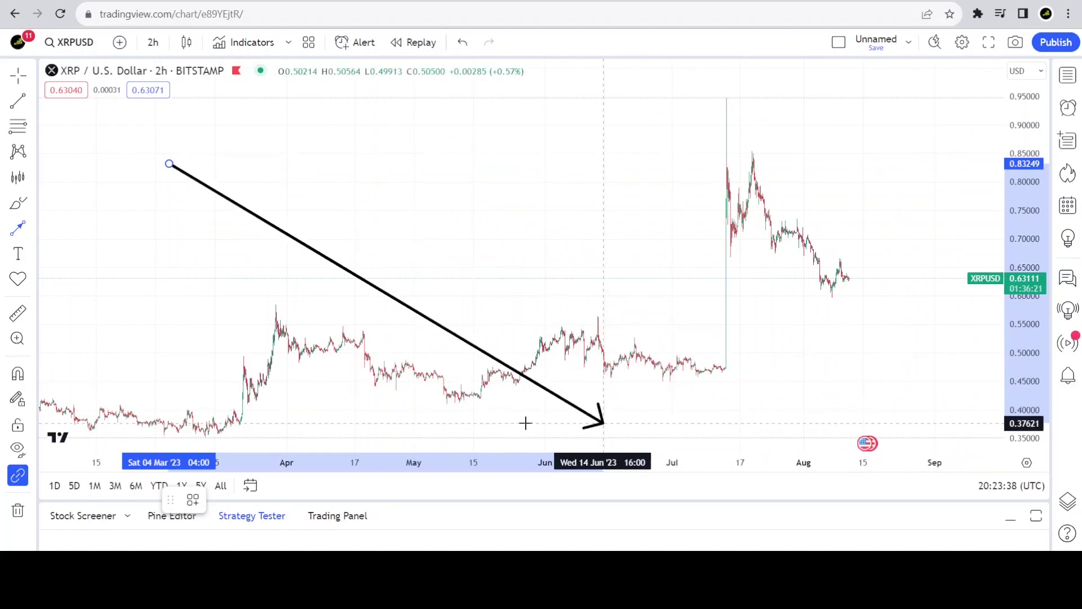
pyautogui.click(247, 300)
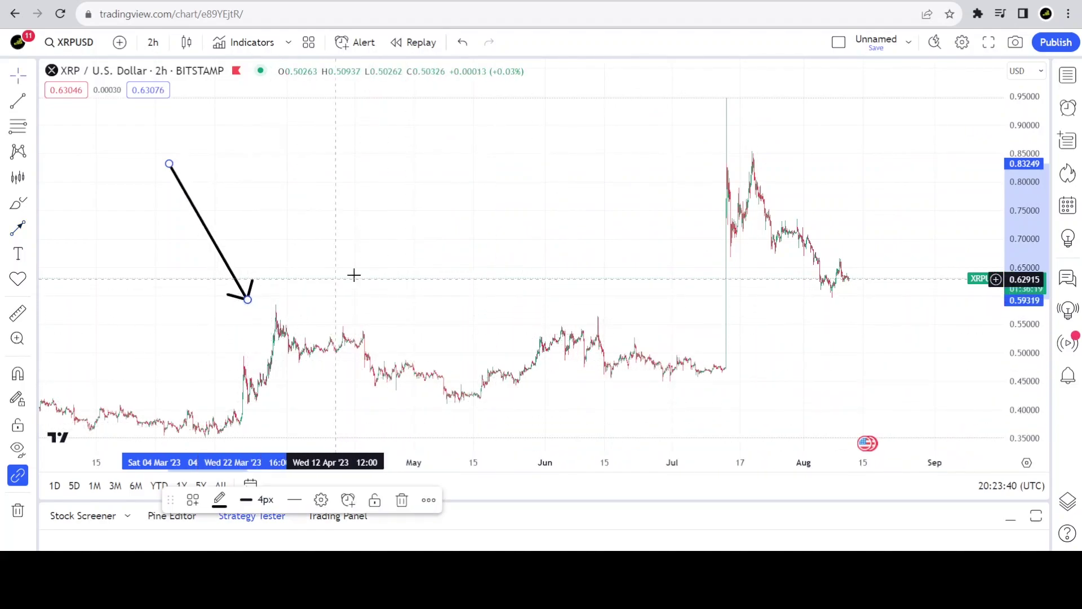
# - Move the arrowhead back over the October 2022 price swings and on to early September 2022 at about 0.56
pyautogui.moveTo(356, 285); pyautogui.dragTo(807, 200)
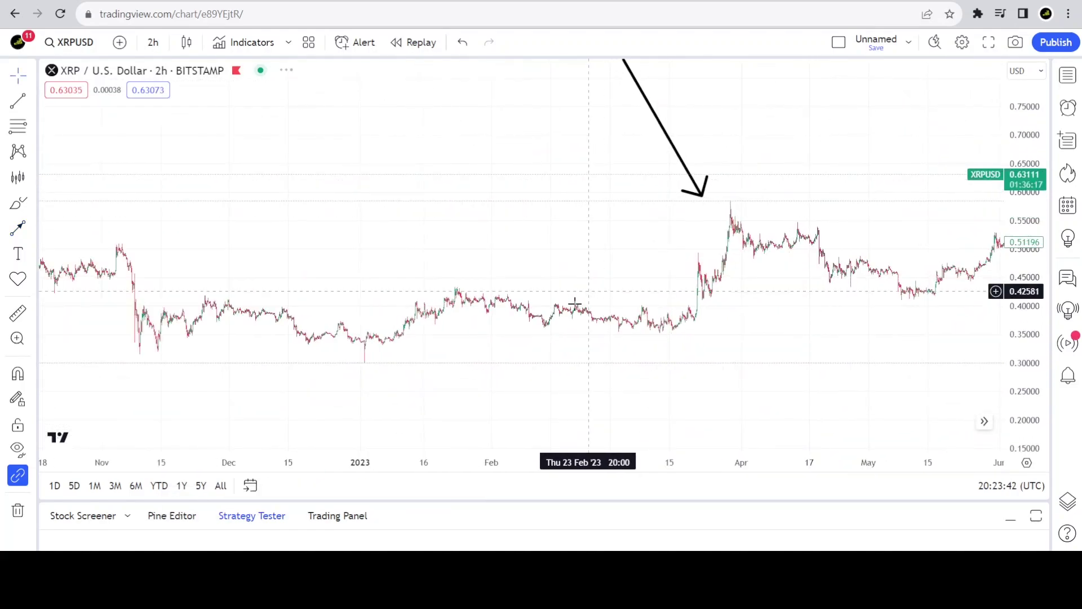
pyautogui.moveTo(555, 319); pyautogui.dragTo(647, 347)
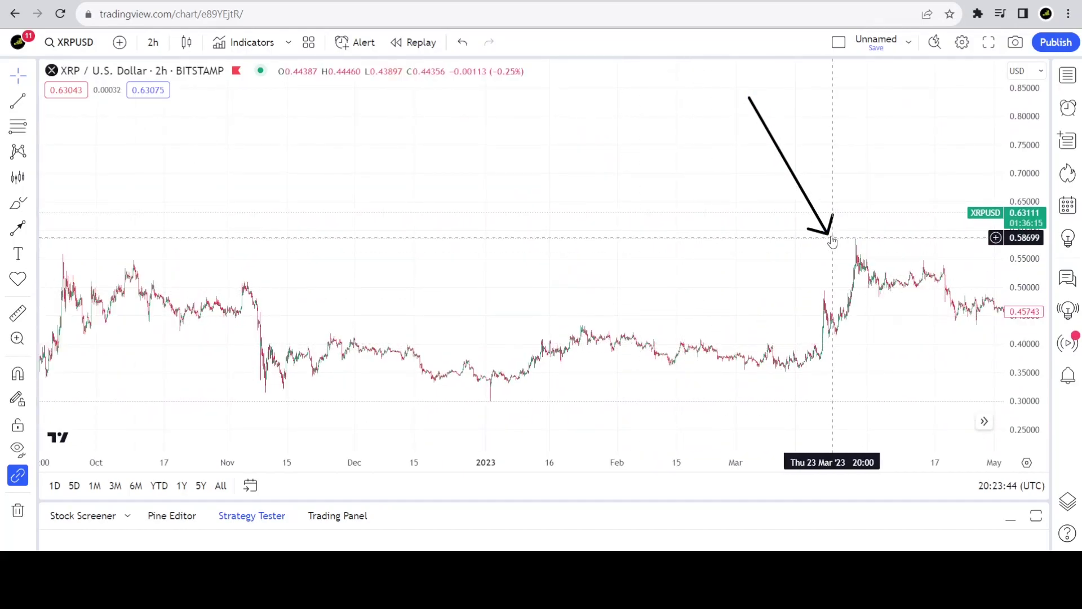
pyautogui.moveTo(829, 235); pyautogui.dragTo(690, 272)
pyautogui.moveTo(445, 309); pyautogui.dragTo(145, 318)
pyautogui.moveTo(327, 316); pyautogui.dragTo(738, 247)
pyautogui.moveTo(451, 316); pyautogui.dragTo(598, 324)
pyautogui.moveTo(626, 423); pyautogui.dragTo(752, 422)
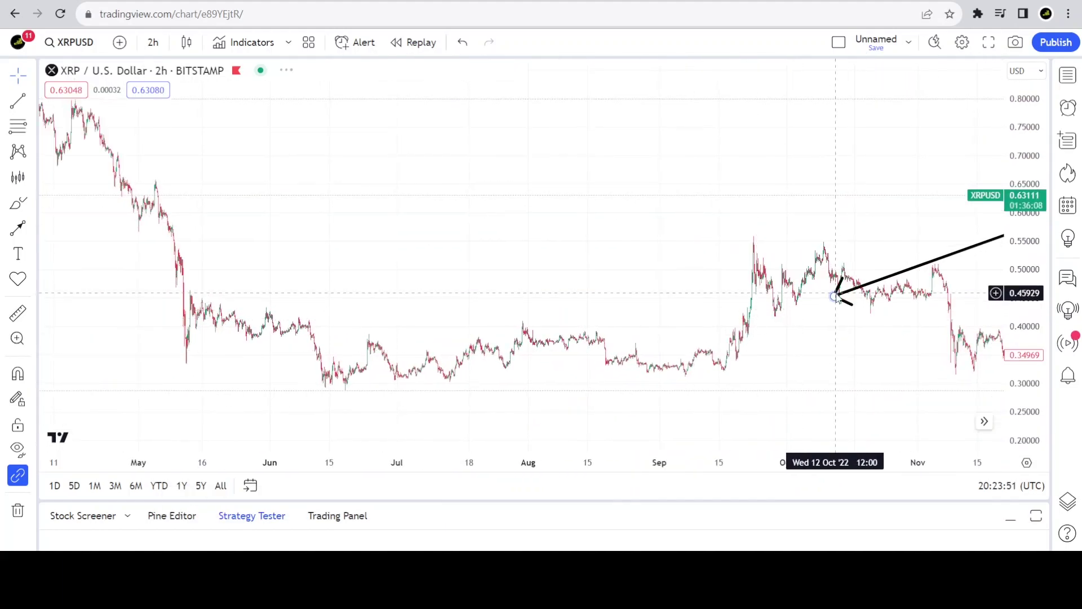
pyautogui.moveTo(836, 297); pyautogui.dragTo(686, 237)
pyautogui.moveTo(621, 305); pyautogui.dragTo(97, 394)
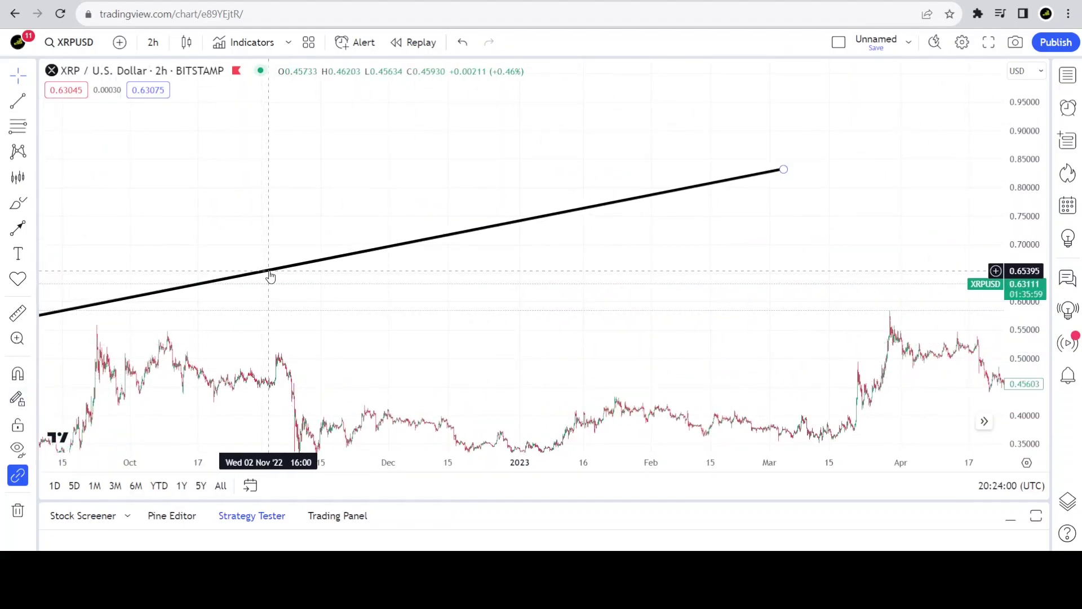
# - Shift the arrow so its tail sits at 23 May 2023, and set its head at mid-February 2023 at about 0.62
pyautogui.moveTo(271, 276); pyautogui.dragTo(609, 164)
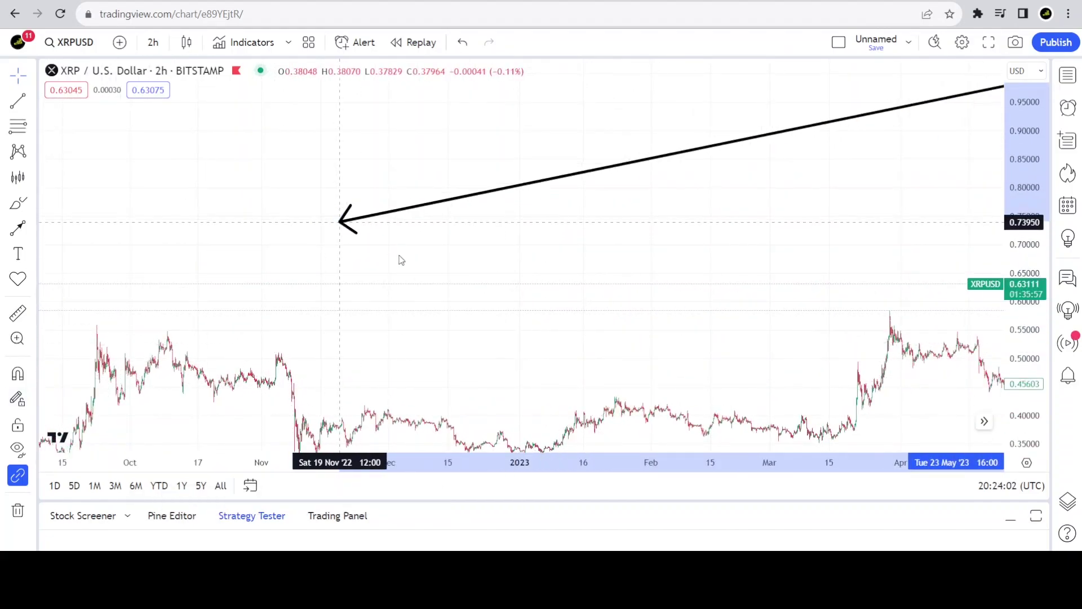
pyautogui.moveTo(340, 222); pyautogui.dragTo(720, 285)
pyautogui.moveTo(676, 346); pyautogui.dragTo(185, 357)
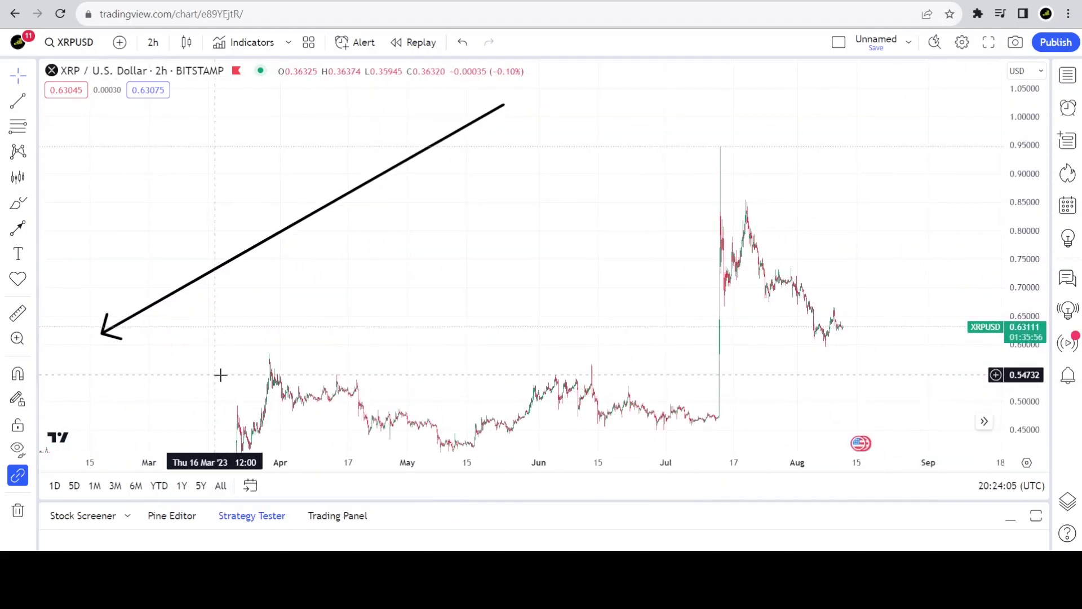
# - Swing the arrowhead onto the mid-July 2023 price spike at about 0.75 and pull it back to late June at about 0.62
pyautogui.moveTo(105, 334); pyautogui.dragTo(699, 240)
pyautogui.moveTo(648, 336); pyautogui.dragTo(725, 237)
pyautogui.moveTo(763, 181); pyautogui.dragTo(785, 203)
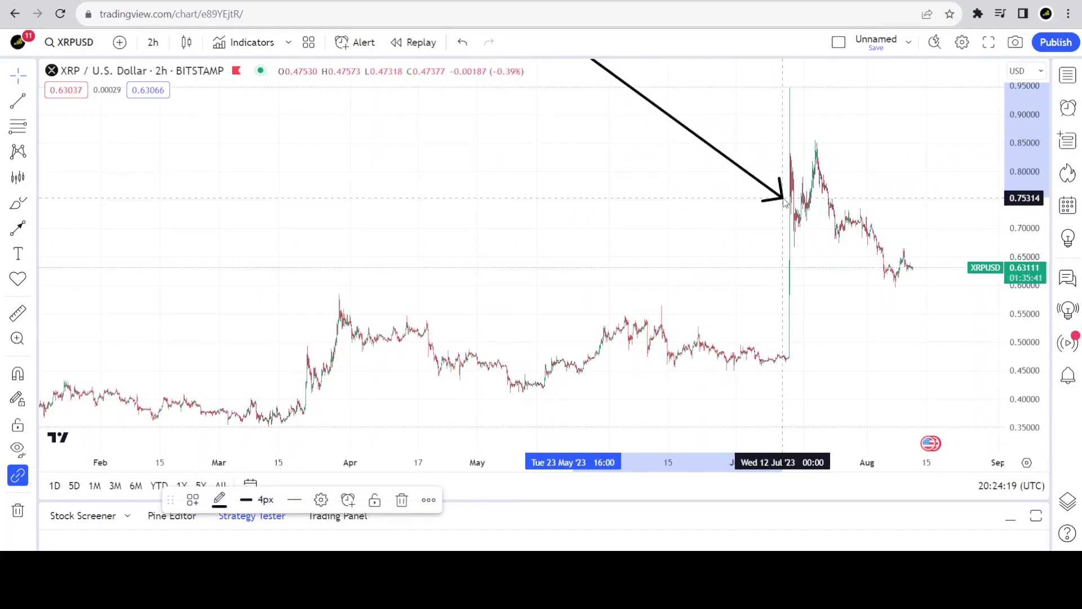
pyautogui.moveTo(785, 203); pyautogui.dragTo(695, 273)
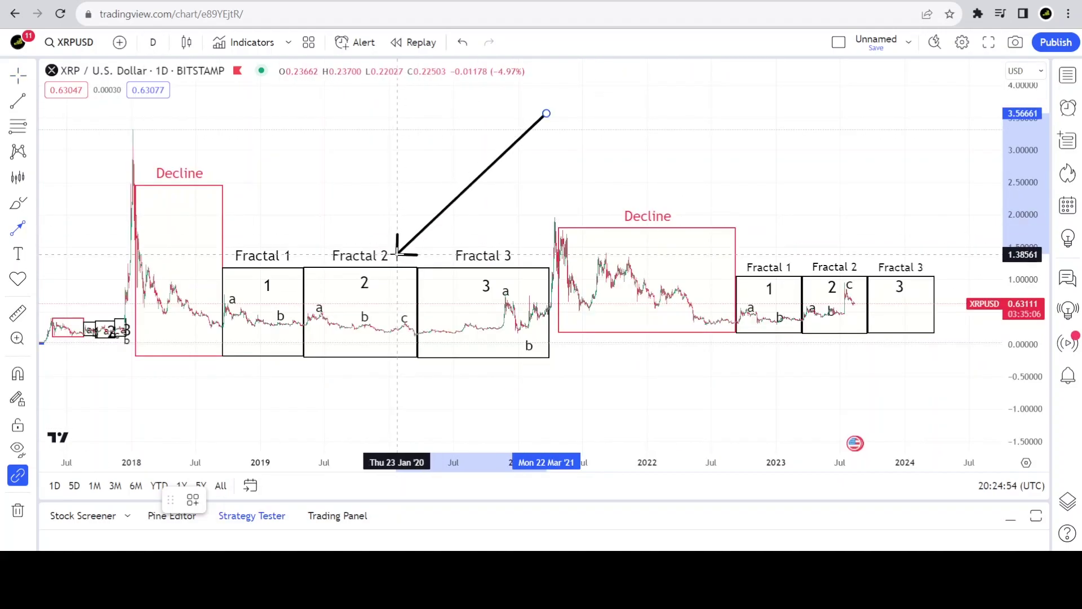
# - On the daily chart, aim the arrow from March 2021 into the 2020–21 Fractal 3 box and raise its head to about 1.82
pyautogui.moveTo(397, 254); pyautogui.dragTo(442, 281)
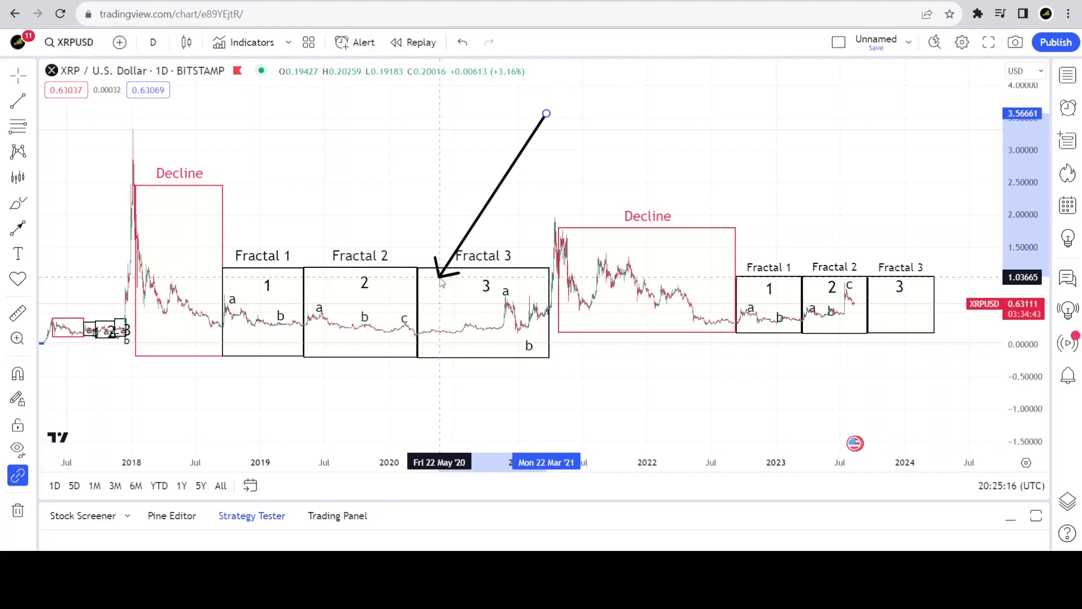
pyautogui.moveTo(439, 274)
pyautogui.mouseDown()
pyautogui.moveTo(261, 213)
pyautogui.moveTo(116, 319)
pyautogui.moveTo(259, 222)
pyautogui.moveTo(526, 242)
pyautogui.moveTo(459, 353)
pyautogui.moveTo(204, 172)
pyautogui.moveTo(154, 241)
pyautogui.moveTo(220, 314)
pyautogui.moveTo(526, 290)
pyautogui.moveTo(570, 261)
pyautogui.moveTo(495, 218)
pyautogui.moveTo(463, 248)
pyautogui.moveTo(316, 219)
pyautogui.moveTo(530, 243)
pyautogui.moveTo(507, 353)
pyautogui.moveTo(450, 231)
pyautogui.mouseUp()
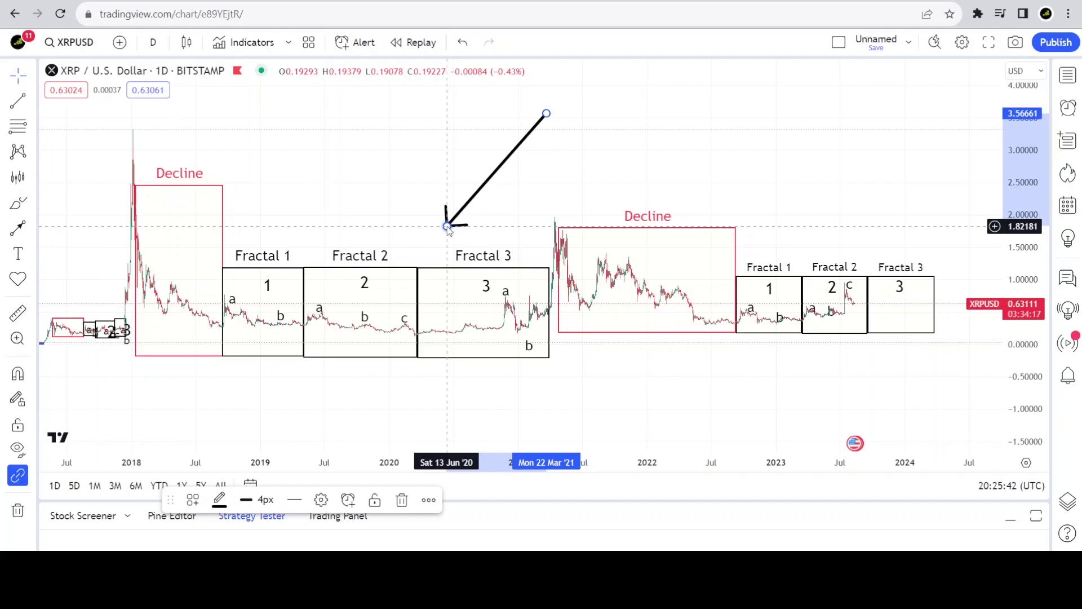
# - Reposition the arrow with its tail at about 2.48 and its head on wave c of the 2023 Fractal 2, at about 0.82
pyautogui.moveTo(449, 229)
pyautogui.mouseDown()
pyautogui.moveTo(392, 208)
pyautogui.moveTo(100, 304)
pyautogui.moveTo(101, 319)
pyautogui.moveTo(434, 215)
pyautogui.moveTo(280, 338)
pyautogui.moveTo(479, 362)
pyautogui.moveTo(532, 310)
pyautogui.moveTo(527, 279)
pyautogui.moveTo(400, 239)
pyautogui.moveTo(309, 232)
pyautogui.moveTo(285, 251)
pyautogui.moveTo(284, 311)
pyautogui.moveTo(333, 342)
pyautogui.moveTo(778, 287)
pyautogui.moveTo(797, 314)
pyautogui.moveTo(786, 256)
pyautogui.moveTo(438, 227)
pyautogui.moveTo(406, 324)
pyautogui.moveTo(350, 301)
pyautogui.moveTo(232, 311)
pyautogui.moveTo(701, 287)
pyautogui.moveTo(737, 306)
pyautogui.moveTo(416, 333)
pyautogui.moveTo(215, 335)
pyautogui.moveTo(236, 308)
pyautogui.moveTo(253, 330)
pyautogui.moveTo(313, 318)
pyautogui.moveTo(269, 313)
pyautogui.moveTo(814, 346)
pyautogui.moveTo(778, 320)
pyautogui.moveTo(288, 319)
pyautogui.moveTo(341, 316)
pyautogui.moveTo(417, 338)
pyautogui.moveTo(885, 313)
pyautogui.moveTo(799, 316)
pyautogui.moveTo(860, 294)
pyautogui.moveTo(678, 249)
pyautogui.moveTo(442, 314)
pyautogui.moveTo(282, 310)
pyautogui.moveTo(400, 328)
pyautogui.moveTo(812, 321)
pyautogui.moveTo(844, 302)
pyautogui.moveTo(287, 287)
pyautogui.moveTo(308, 317)
pyautogui.moveTo(365, 345)
pyautogui.moveTo(393, 313)
pyautogui.moveTo(423, 319)
pyautogui.moveTo(480, 286)
pyautogui.moveTo(546, 303)
pyautogui.moveTo(536, 358)
pyautogui.moveTo(442, 340)
pyautogui.moveTo(658, 333)
pyautogui.mouseUp()
pyautogui.moveTo(778, 335)
pyautogui.mouseDown()
pyautogui.moveTo(862, 321)
pyautogui.moveTo(851, 311)
pyautogui.moveTo(867, 327)
pyautogui.moveTo(837, 250)
pyautogui.mouseUp()
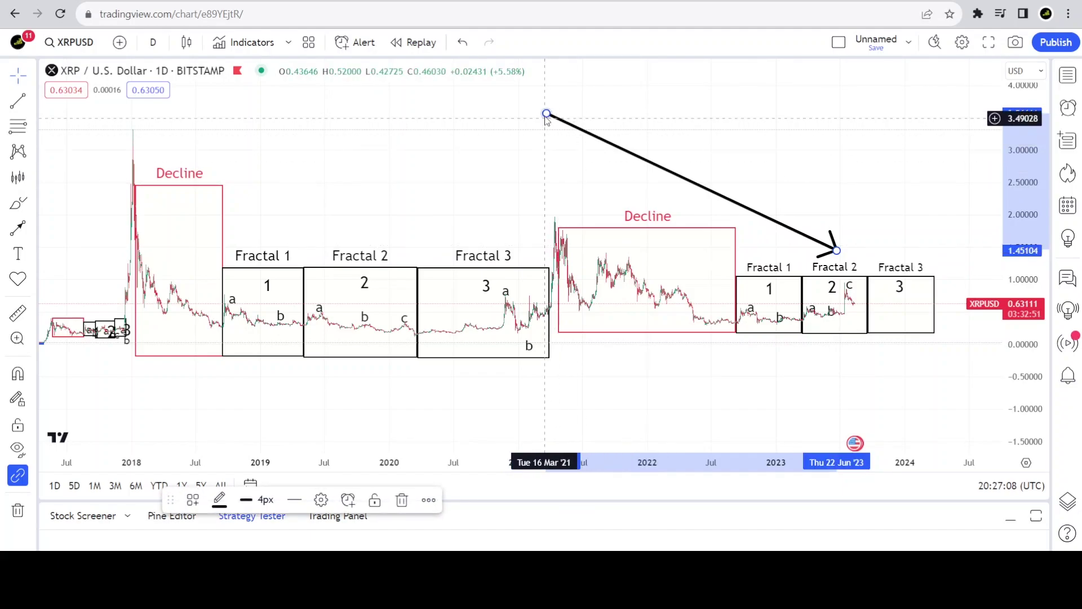
pyautogui.moveTo(546, 114); pyautogui.dragTo(864, 184)
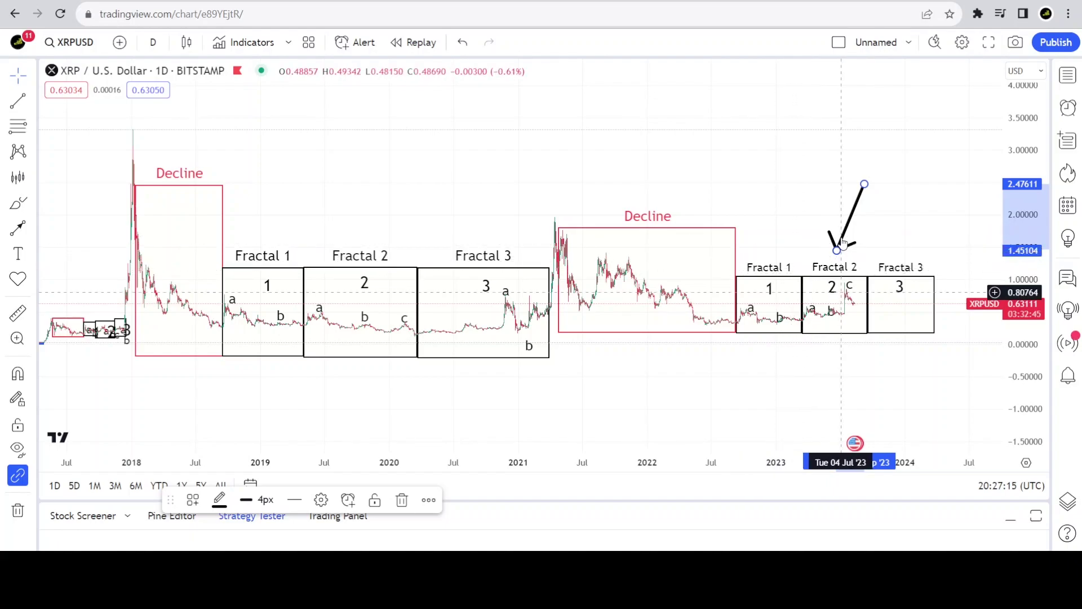
pyautogui.moveTo(837, 250); pyautogui.dragTo(849, 292)
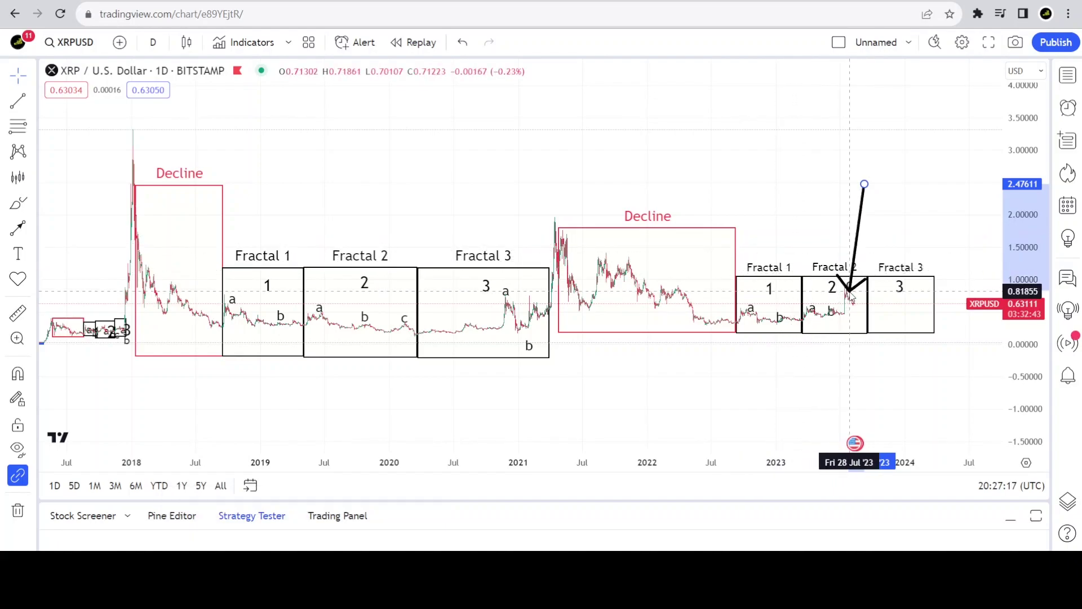
# - Switch the chart to the 1-hour interval and draw an arrow from 16 August 2023 at about 0.90 to the latest price
pyautogui.write('1h')
pyautogui.press('Return')
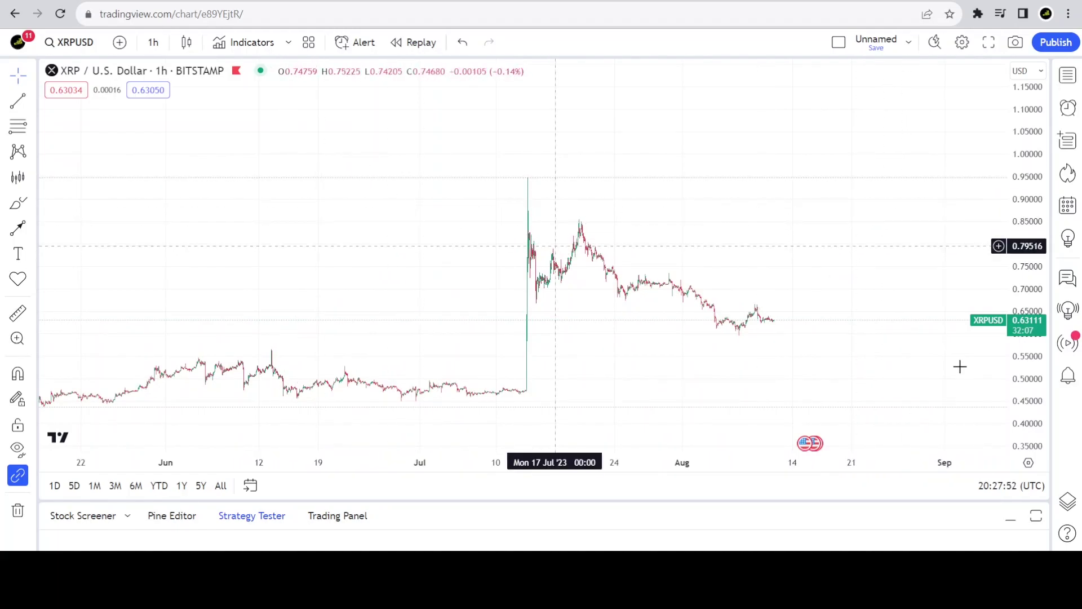
pyautogui.scroll(3, 953, 364)
pyautogui.click(734, 166)
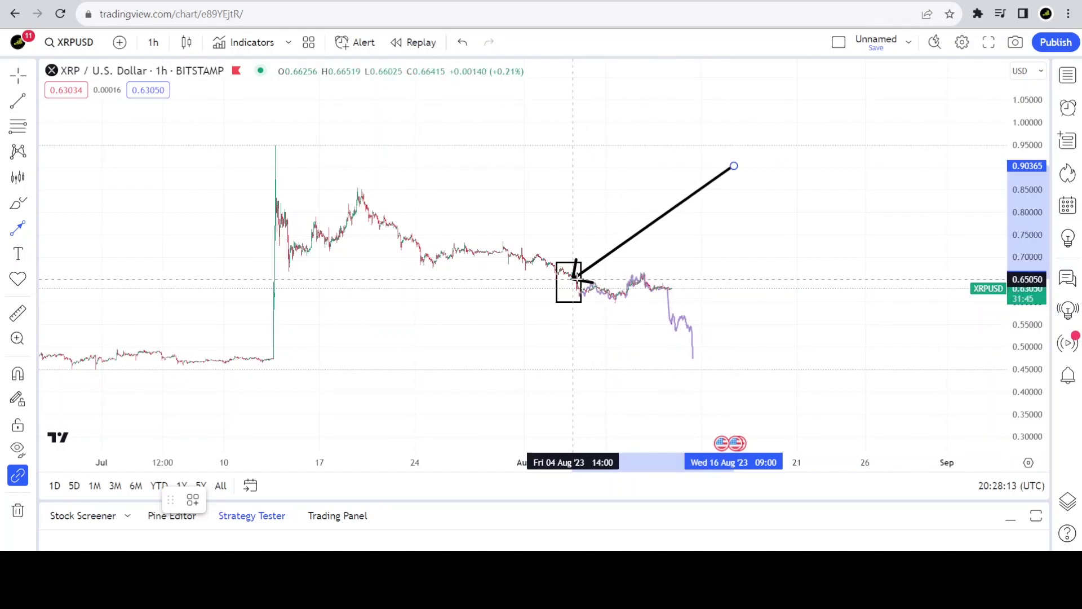
pyautogui.click(670, 275)
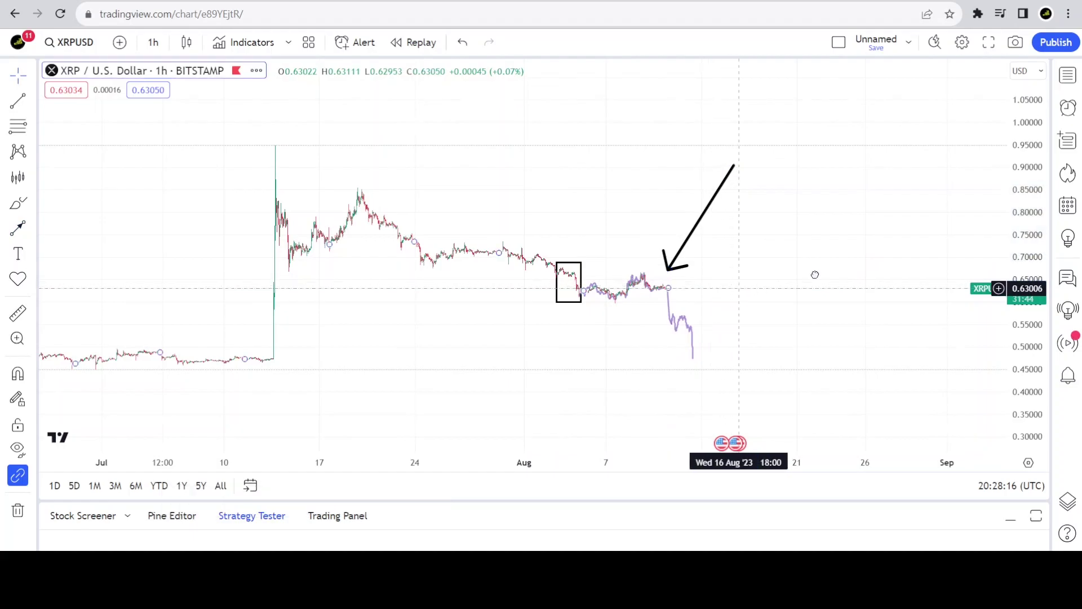
# - Point the arrowhead at the start of the purple projection's drop on 11 August 2023, at about 0.63
pyautogui.moveTo(814, 272); pyautogui.dragTo(915, 330)
pyautogui.scroll(5, 878, 331)
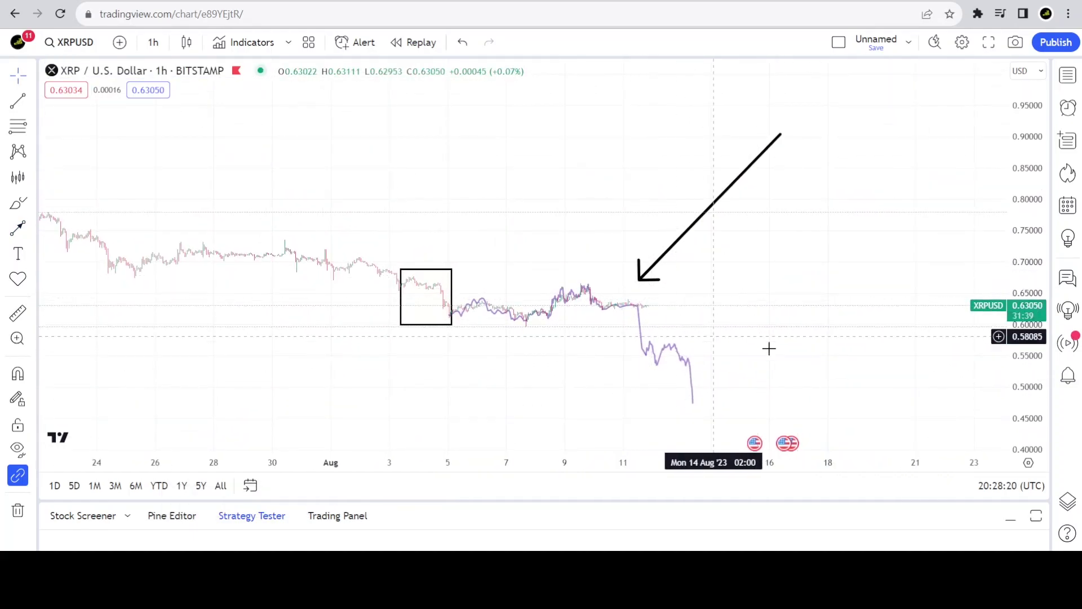
pyautogui.moveTo(838, 251); pyautogui.dragTo(851, 249)
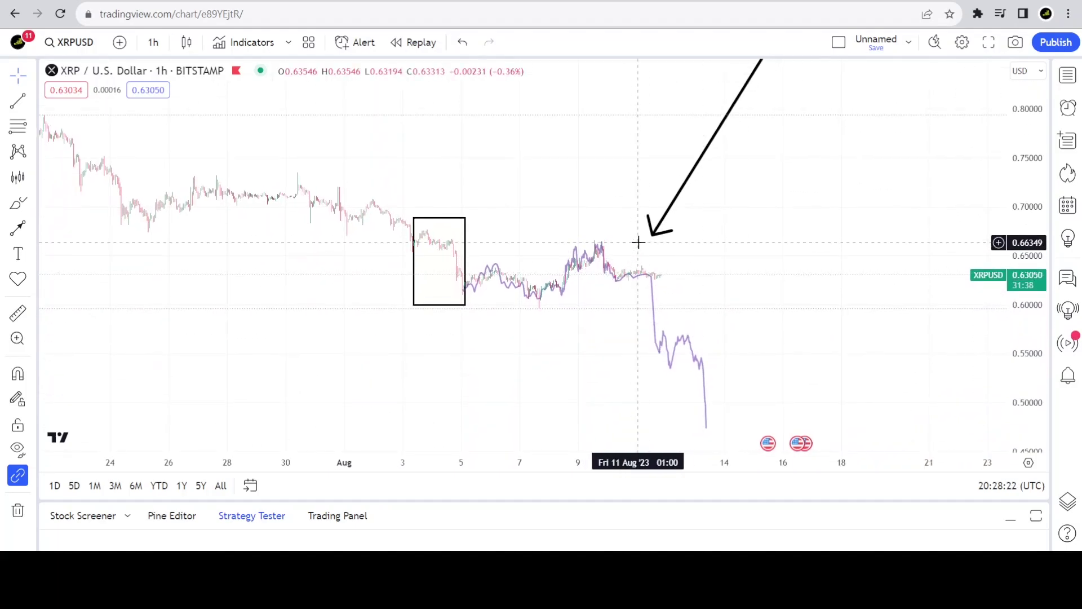
pyautogui.moveTo(652, 236); pyautogui.dragTo(639, 280)
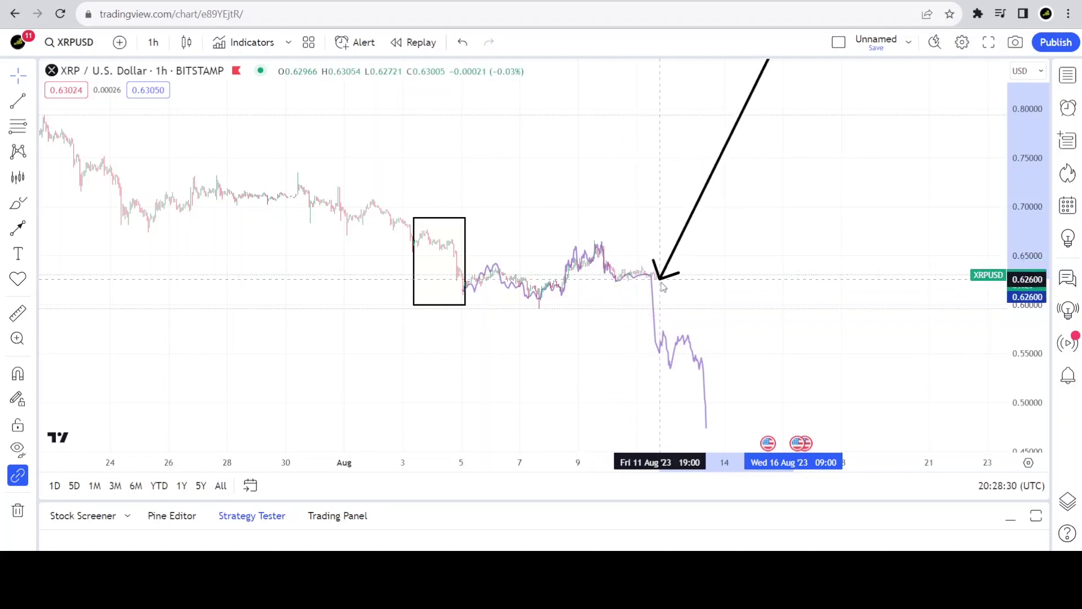
# - Move the arrowhead above the blue projection's drop around 19 August 2023, at about 0.65
pyautogui.moveTo(664, 290)
pyautogui.mouseDown()
pyautogui.moveTo(681, 382)
pyautogui.moveTo(711, 366)
pyautogui.moveTo(660, 292)
pyautogui.moveTo(664, 345)
pyautogui.moveTo(707, 390)
pyautogui.moveTo(694, 324)
pyautogui.moveTo(690, 345)
pyautogui.moveTo(659, 343)
pyautogui.moveTo(685, 340)
pyautogui.moveTo(702, 355)
pyautogui.moveTo(692, 361)
pyautogui.moveTo(682, 326)
pyautogui.moveTo(683, 280)
pyautogui.moveTo(608, 306)
pyautogui.moveTo(574, 213)
pyautogui.moveTo(517, 191)
pyautogui.moveTo(516, 274)
pyautogui.moveTo(764, 298)
pyautogui.mouseUp()
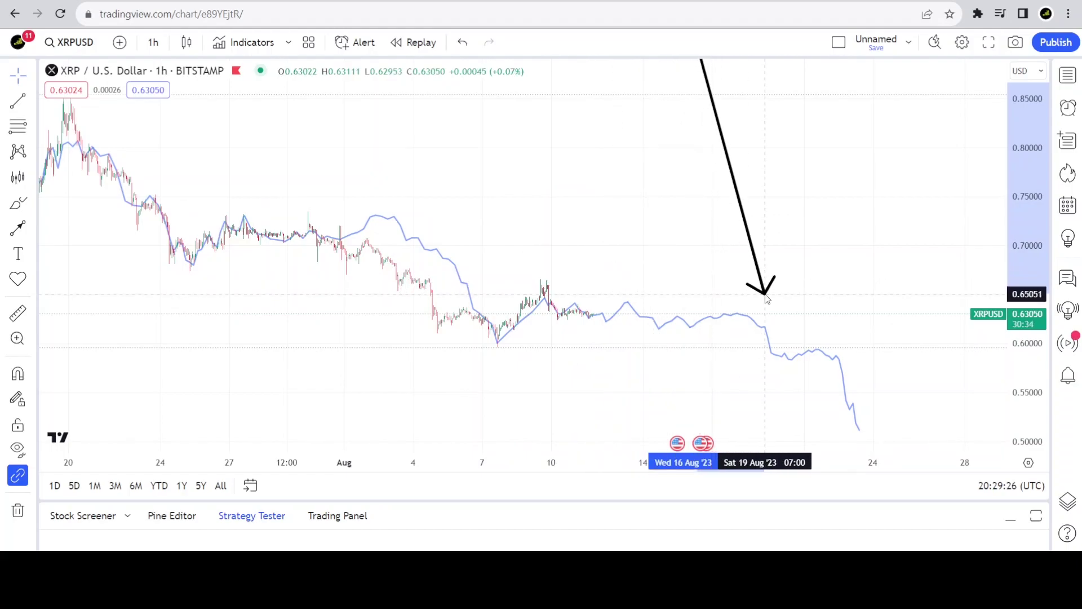
pyautogui.moveTo(768, 299)
pyautogui.mouseDown()
pyautogui.moveTo(728, 284)
pyautogui.moveTo(570, 286)
pyautogui.moveTo(737, 363)
pyautogui.moveTo(604, 247)
pyautogui.moveTo(628, 367)
pyautogui.moveTo(781, 333)
pyautogui.moveTo(826, 302)
pyautogui.moveTo(860, 407)
pyautogui.moveTo(830, 342)
pyautogui.moveTo(680, 316)
pyautogui.moveTo(598, 320)
pyautogui.moveTo(772, 319)
pyautogui.moveTo(848, 423)
pyautogui.moveTo(647, 285)
pyautogui.moveTo(826, 351)
pyautogui.moveTo(869, 437)
pyautogui.moveTo(812, 354)
pyautogui.moveTo(758, 344)
pyautogui.moveTo(804, 344)
pyautogui.moveTo(785, 322)
pyautogui.moveTo(623, 305)
pyautogui.moveTo(605, 282)
pyautogui.moveTo(816, 243)
pyautogui.mouseUp()
pyautogui.scroll(5, 858, 242)
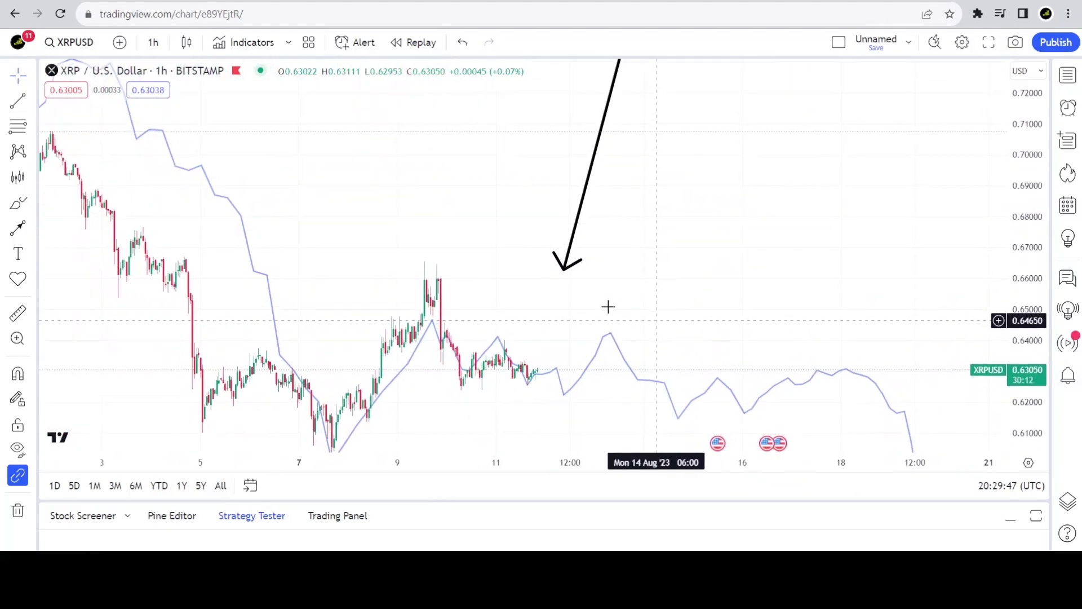
# - Place the arrowhead just above the latest candles, where the blue projection leaves the price, at about 0.64
pyautogui.moveTo(564, 271)
pyautogui.mouseDown()
pyautogui.moveTo(466, 350)
pyautogui.moveTo(361, 372)
pyautogui.moveTo(437, 304)
pyautogui.moveTo(452, 376)
pyautogui.moveTo(485, 345)
pyautogui.moveTo(527, 376)
pyautogui.moveTo(550, 366)
pyautogui.moveTo(561, 377)
pyautogui.moveTo(609, 344)
pyautogui.moveTo(677, 411)
pyautogui.moveTo(581, 316)
pyautogui.moveTo(542, 329)
pyautogui.mouseUp()
pyautogui.moveTo(1023, 188); pyautogui.dragTo(1023, 226)
pyautogui.scroll(-3, 916, 243)
pyautogui.moveTo(881, 239); pyautogui.dragTo(699, 184)
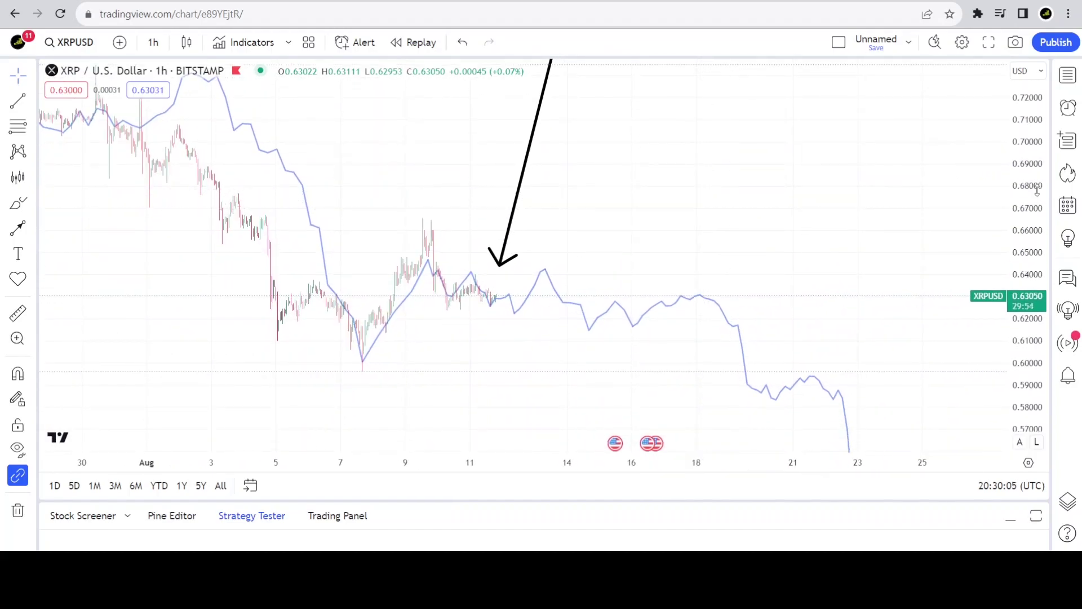
pyautogui.scroll(-3, 867, 258)
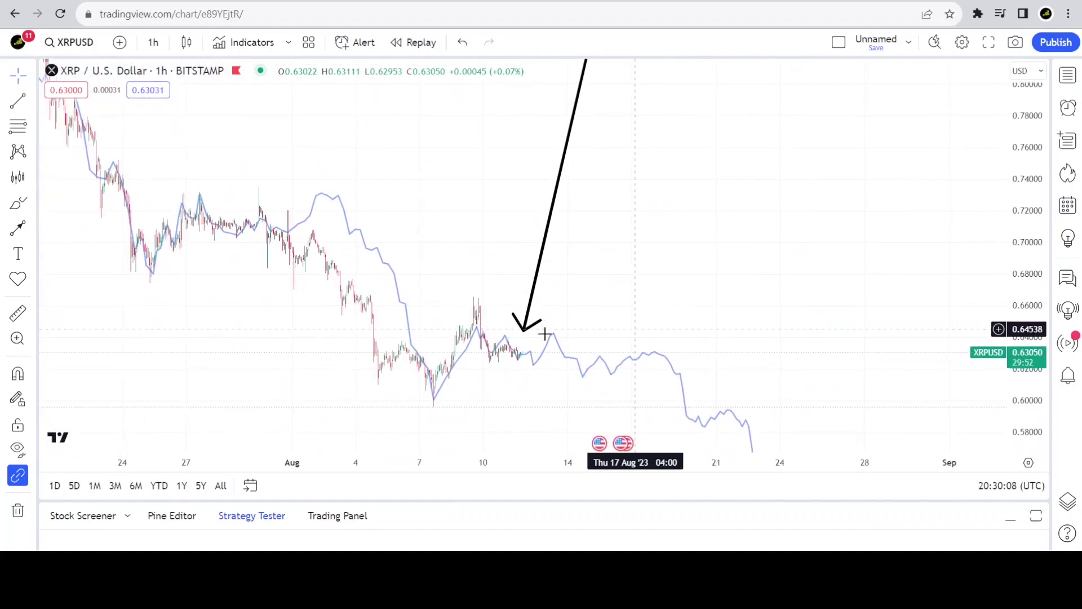
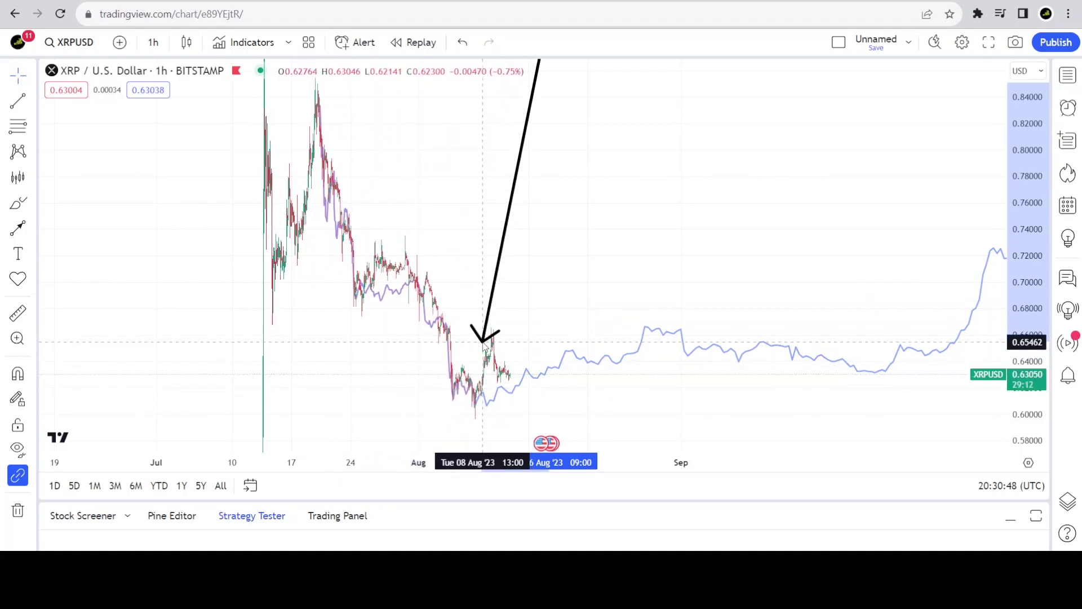
# - Move the arrowhead over the 8 August 2023 rise and back to about 2 August at about 0.75
pyautogui.click(483, 341)
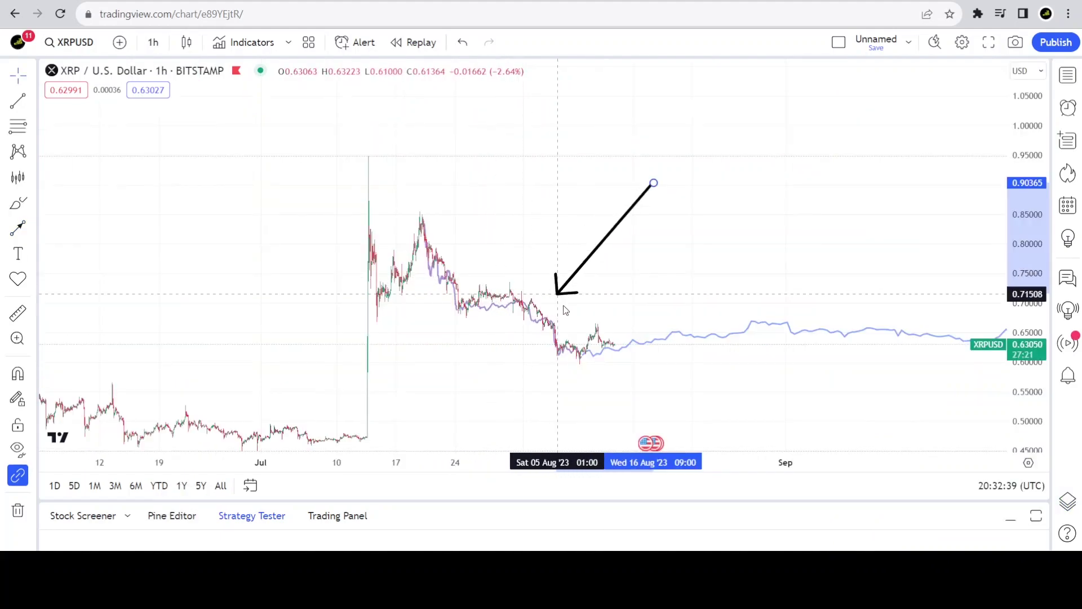
pyautogui.click(533, 276)
# - Adjust the purple pattern's end point on 24 July at about 0.69, and realign the start of the blue projection around 8 August
pyautogui.click(424, 225)
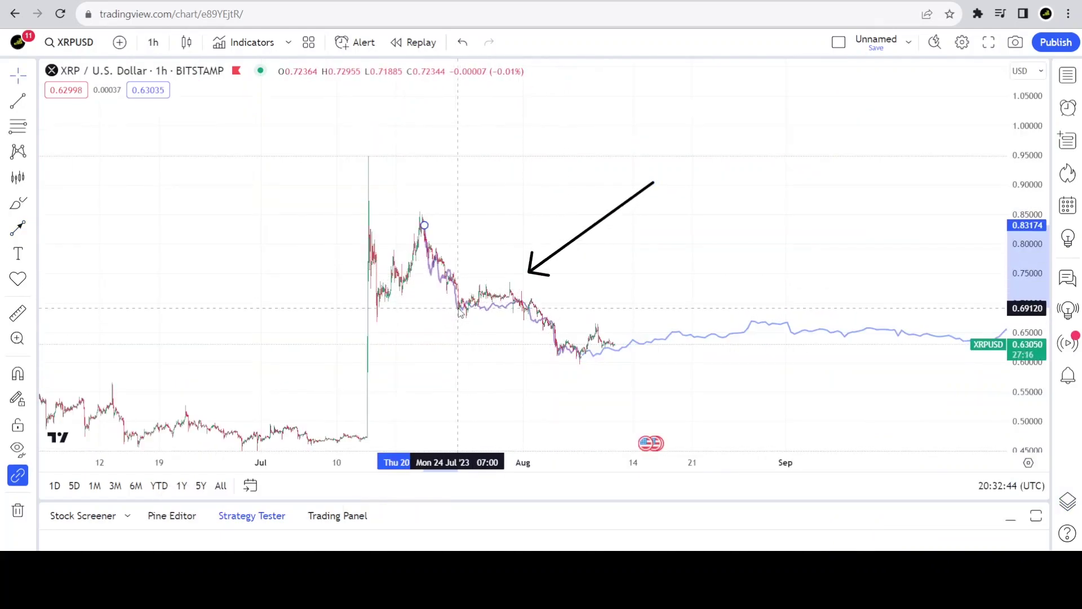
pyautogui.click(587, 355)
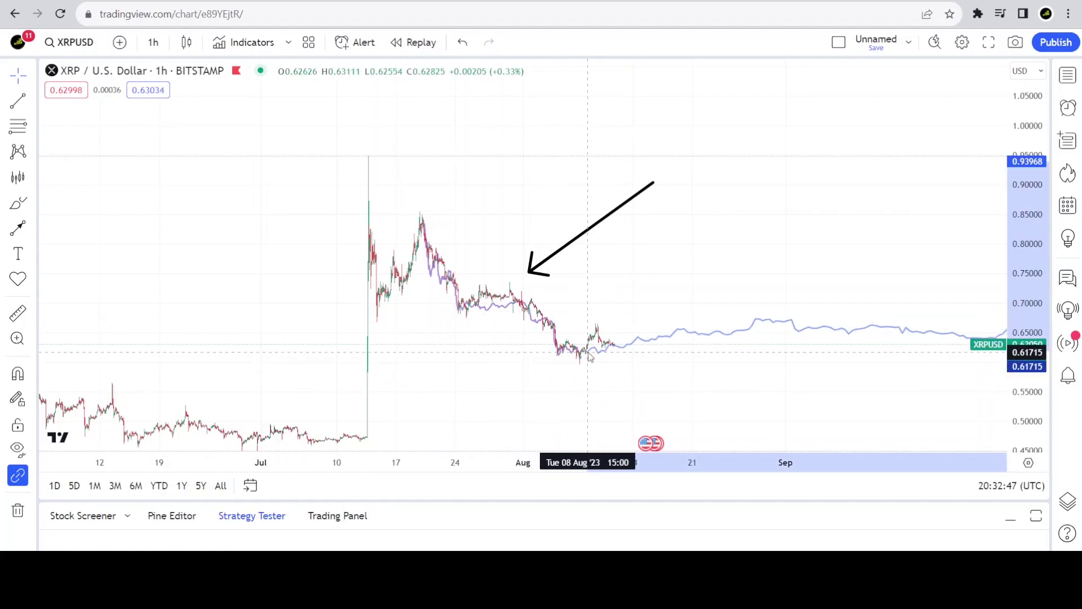
pyautogui.moveTo(581, 355); pyautogui.dragTo(582, 361)
# - Point the arrowhead at the latest price on 11 August at about 0.67, and shift it over to 8 August at about 0.68
pyautogui.moveTo(530, 272)
pyautogui.mouseDown()
pyautogui.moveTo(624, 338)
pyautogui.moveTo(694, 314)
pyautogui.moveTo(613, 323)
pyautogui.mouseUp()
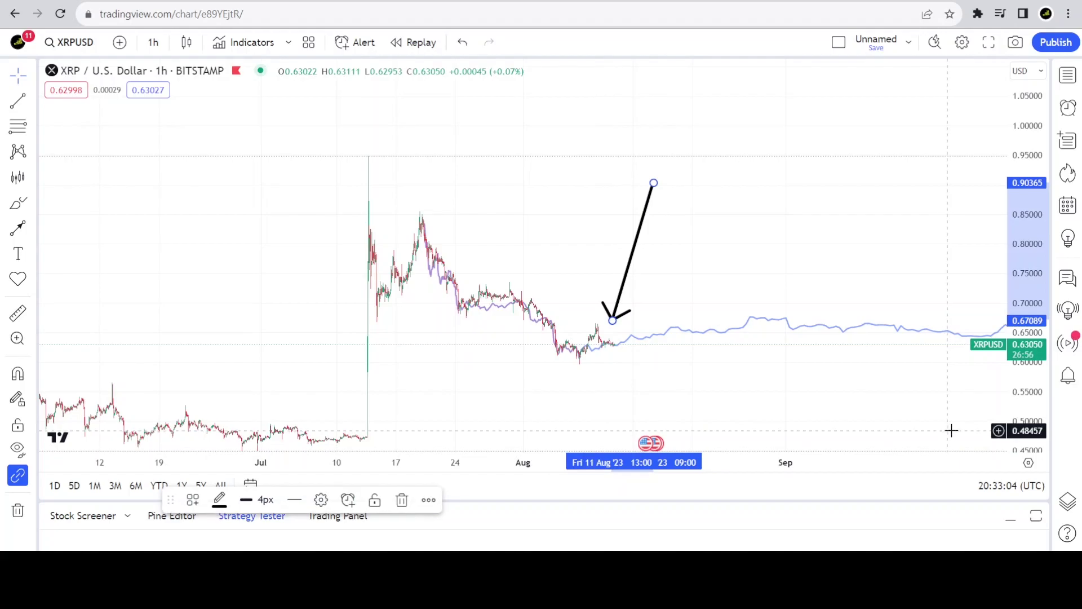
pyautogui.moveTo(1018, 423); pyautogui.dragTo(903, 353)
pyautogui.moveTo(643, 231)
pyautogui.mouseDown()
pyautogui.moveTo(596, 309)
pyautogui.moveTo(611, 252)
pyautogui.moveTo(646, 289)
pyautogui.moveTo(825, 254)
pyautogui.moveTo(535, 237)
pyautogui.moveTo(604, 237)
pyautogui.moveTo(612, 253)
pyautogui.moveTo(591, 312)
pyautogui.moveTo(613, 319)
pyautogui.moveTo(620, 244)
pyautogui.moveTo(595, 227)
pyautogui.moveTo(608, 225)
pyautogui.mouseUp()
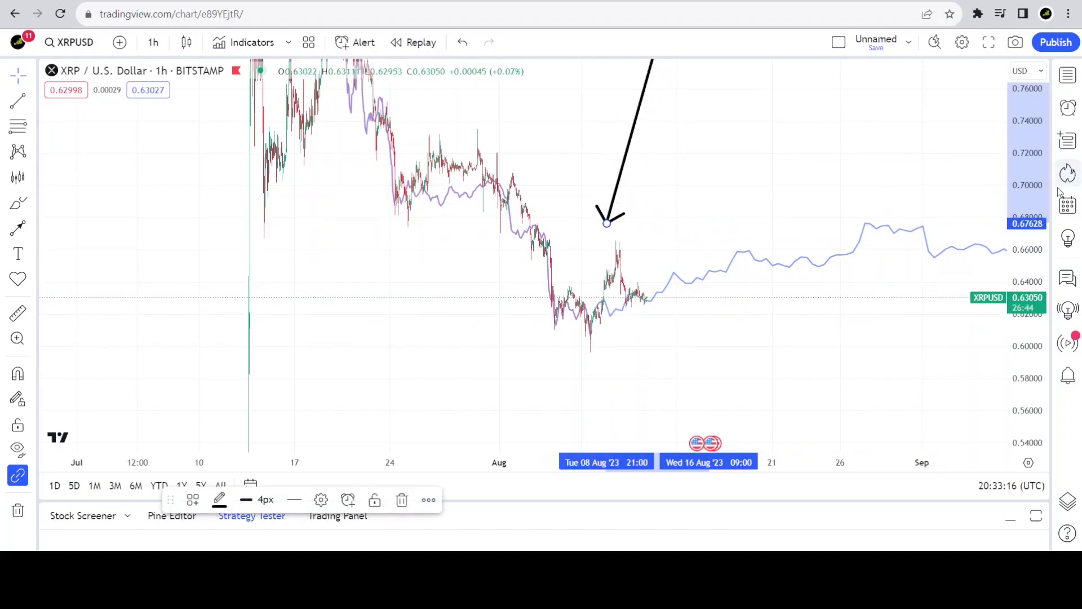
# - Move the arrowhead to 5 August at about 0.68, and shift it slightly earlier and higher above the early-August drop
pyautogui.scroll(-3, 1031, 188)
pyautogui.scroll(-6, 763, 217)
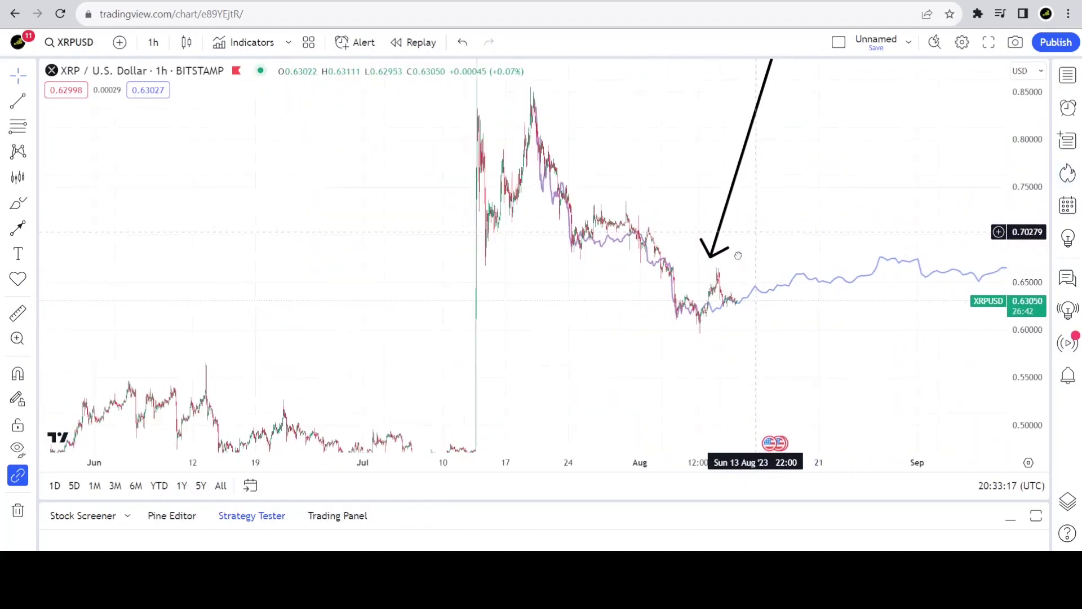
pyautogui.moveTo(679, 280); pyautogui.dragTo(646, 288)
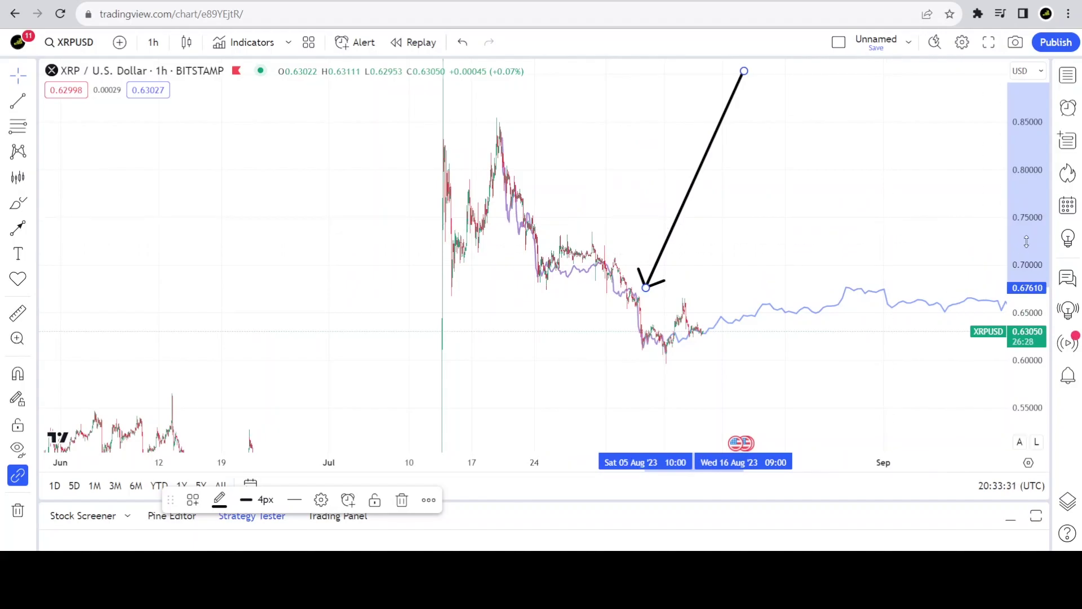
pyautogui.moveTo(646, 287); pyautogui.dragTo(634, 249)
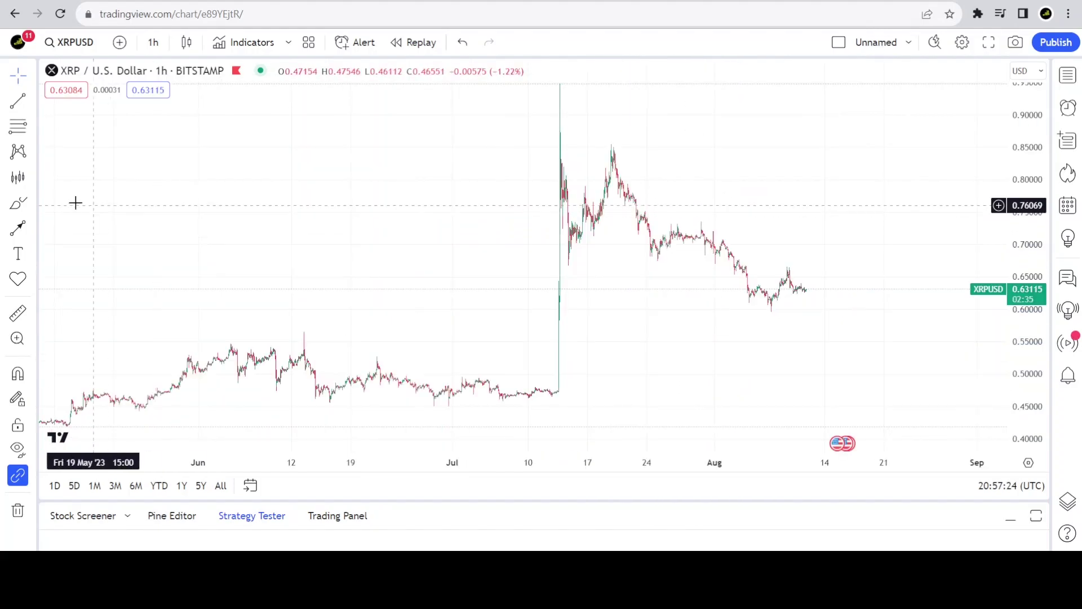
# - Copy the mid-June 2023 drop as a bars pattern and stretch it from 20 July at about 0.85 to 16 August at about 0.50
pyautogui.click(20, 179)
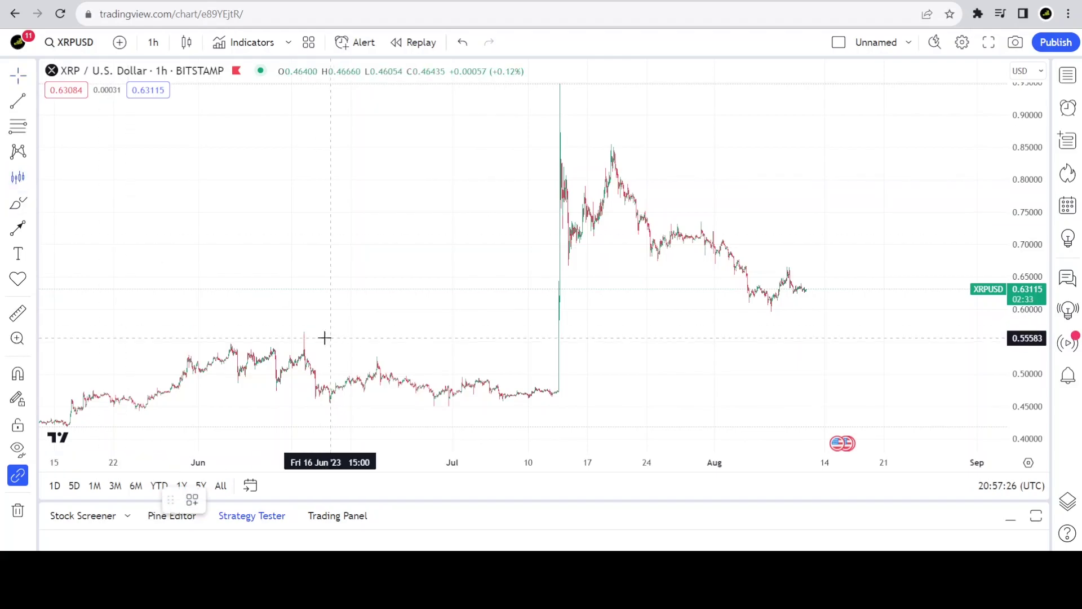
pyautogui.click(305, 314)
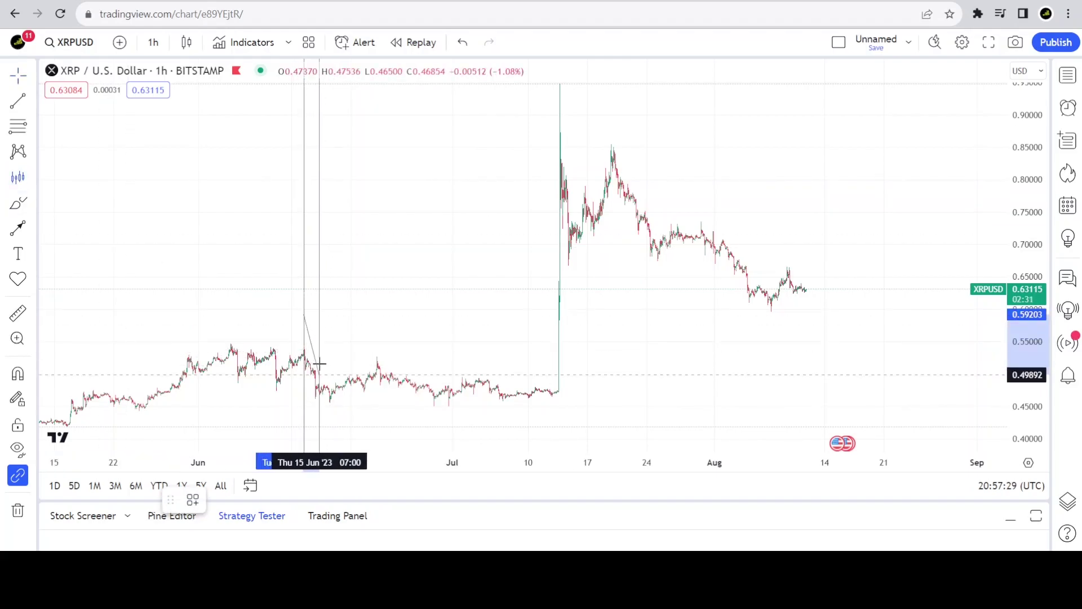
pyautogui.click(317, 363)
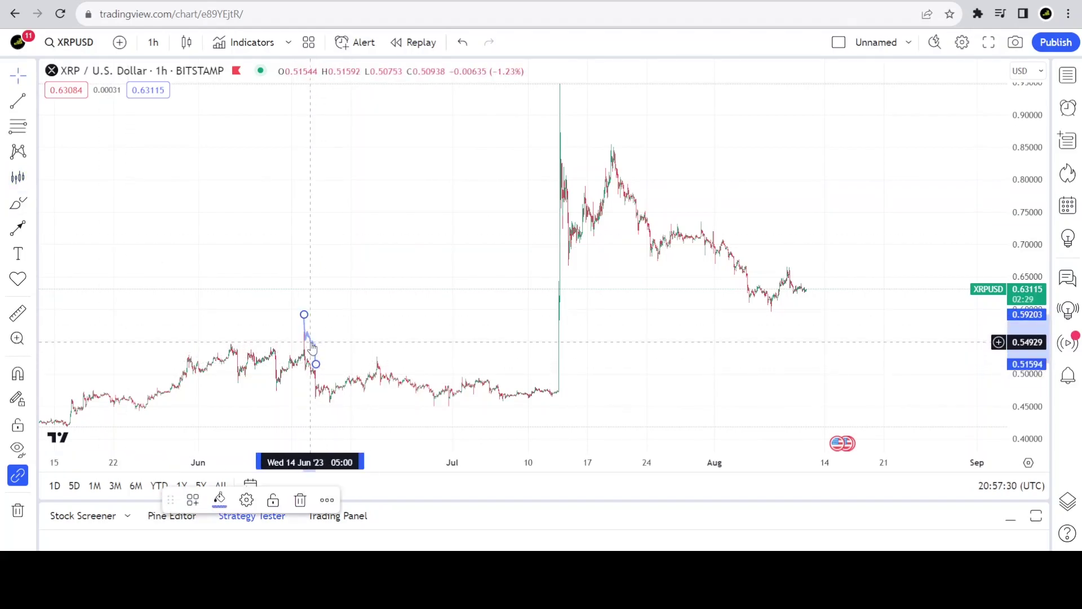
pyautogui.moveTo(310, 341)
pyautogui.mouseDown()
pyautogui.moveTo(441, 349)
pyautogui.moveTo(646, 180)
pyautogui.moveTo(622, 172)
pyautogui.mouseUp()
pyautogui.moveTo(624, 211)
pyautogui.mouseDown()
pyautogui.moveTo(812, 327)
pyautogui.moveTo(845, 380)
pyautogui.mouseUp()
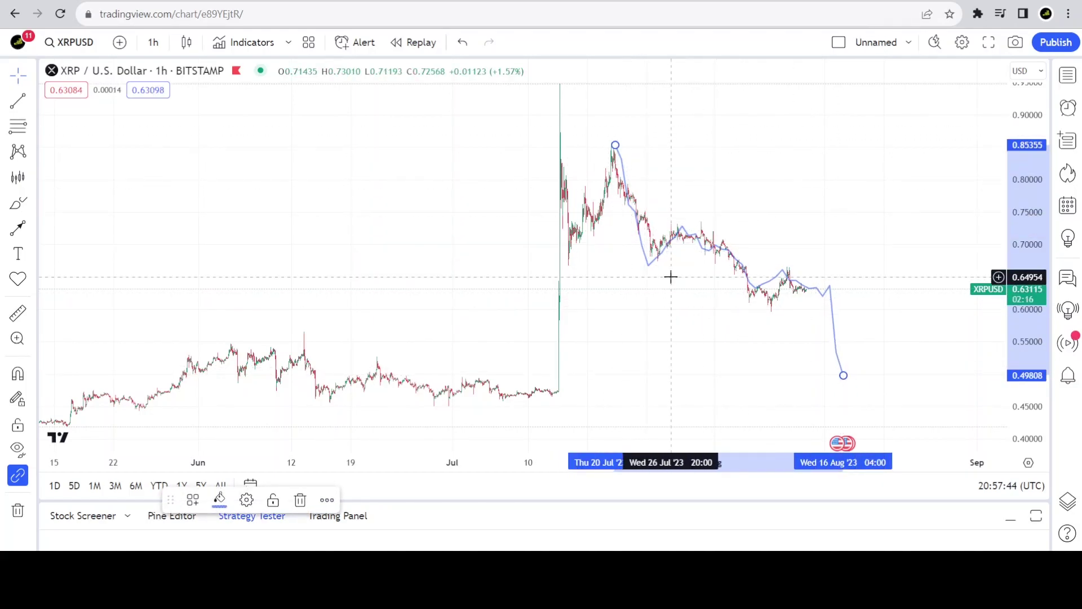
# - Copy the drop from 19 to about 21 April 2023 as a second bars pattern
pyautogui.moveTo(194, 309)
pyautogui.mouseDown()
pyautogui.moveTo(340, 287)
pyautogui.moveTo(333, 306)
pyautogui.moveTo(518, 293)
pyautogui.mouseUp()
pyautogui.moveTo(394, 290); pyautogui.dragTo(476, 285)
pyautogui.click(20, 182)
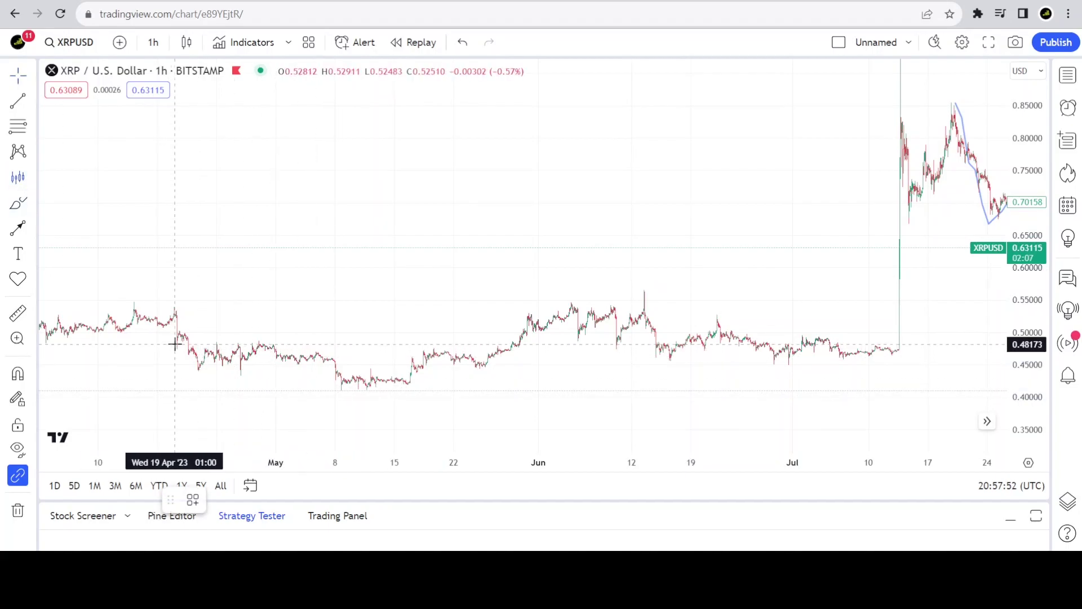
pyautogui.click(175, 296)
pyautogui.click(197, 341)
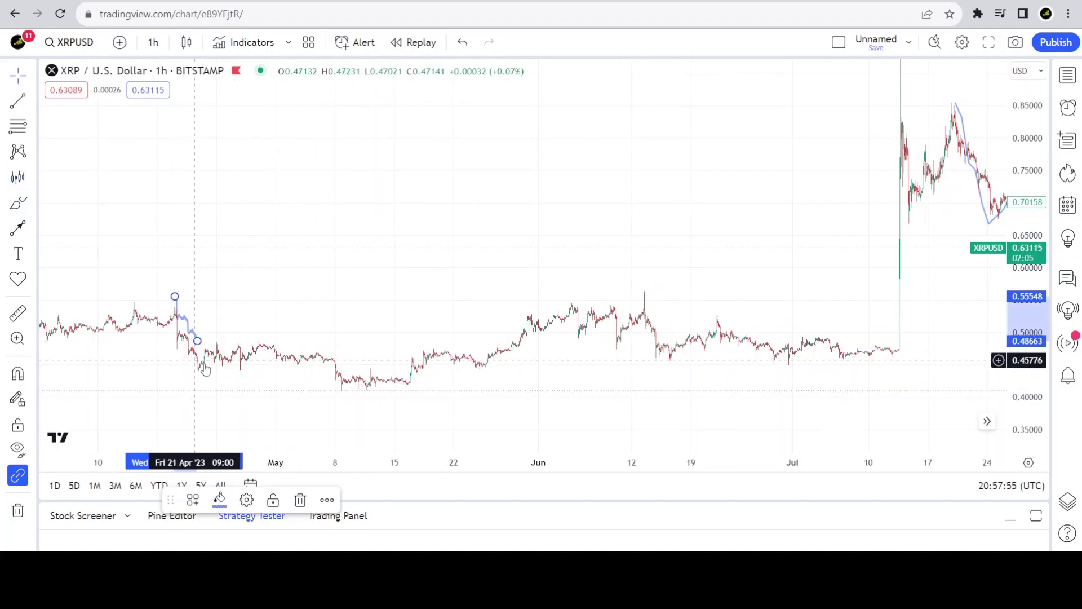
# - Place the April pattern over the July decline, recolour it dark grey, and stretch it from 20 July at about 0.85 to 17 August at about 0.53
pyautogui.moveTo(192, 331); pyautogui.dragTo(831, 241)
pyautogui.moveTo(793, 314)
pyautogui.mouseDown()
pyautogui.moveTo(366, 395)
pyautogui.moveTo(320, 415)
pyautogui.mouseUp()
pyautogui.click(219, 499)
pyautogui.click(361, 343)
pyautogui.moveTo(380, 292)
pyautogui.mouseDown()
pyautogui.moveTo(535, 220)
pyautogui.moveTo(533, 197)
pyautogui.moveTo(531, 212)
pyautogui.moveTo(752, 374)
pyautogui.mouseUp()
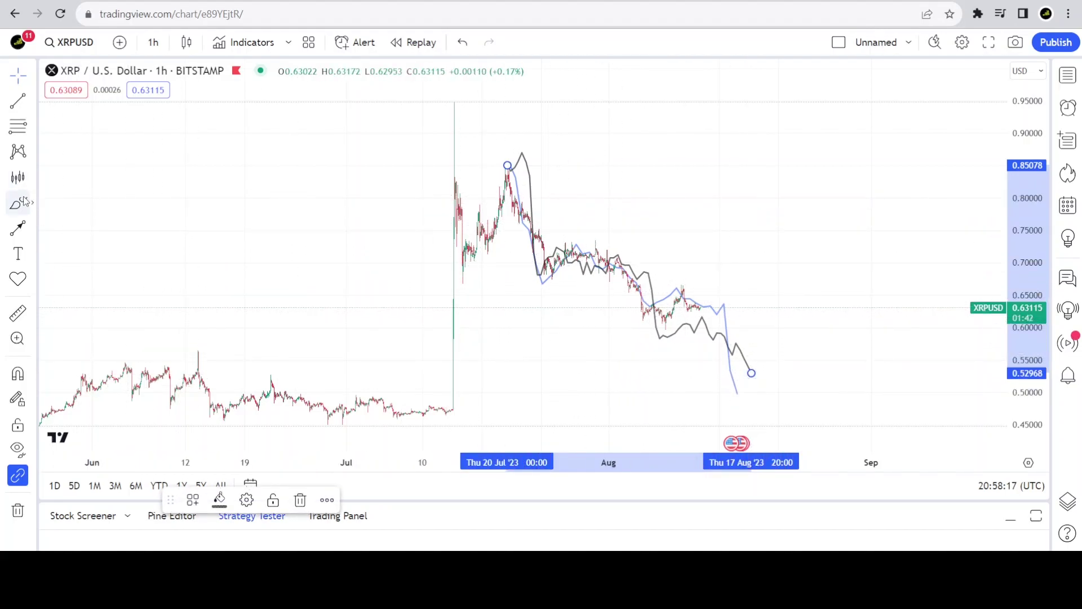
# - Draw an arrow from 9 August at about 0.92 down to 5 August at about 0.75, and delete it
pyautogui.click(25, 227)
pyautogui.click(682, 116)
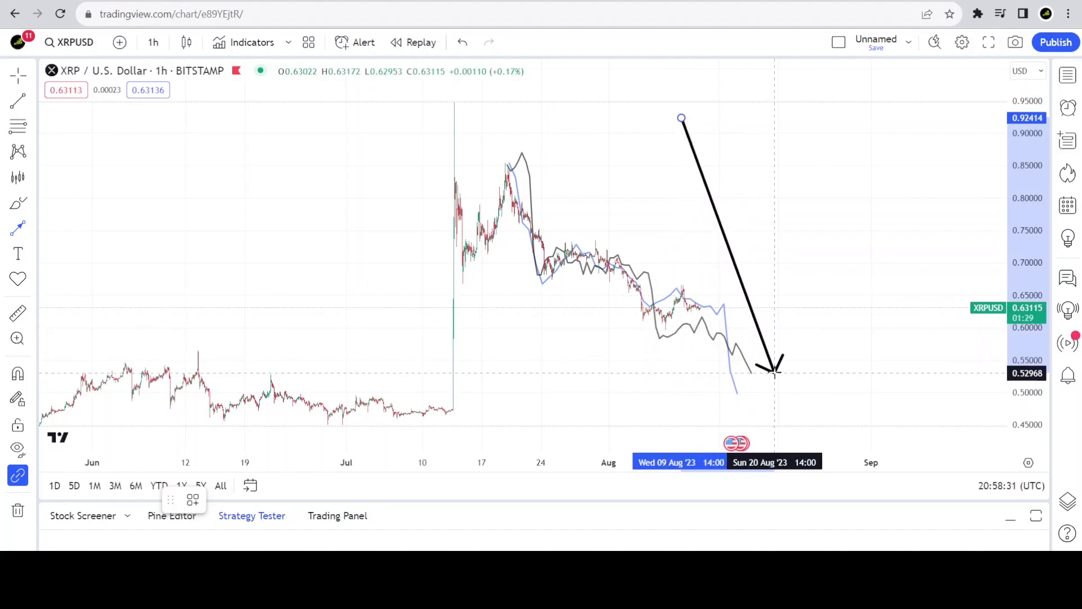
pyautogui.click(648, 229)
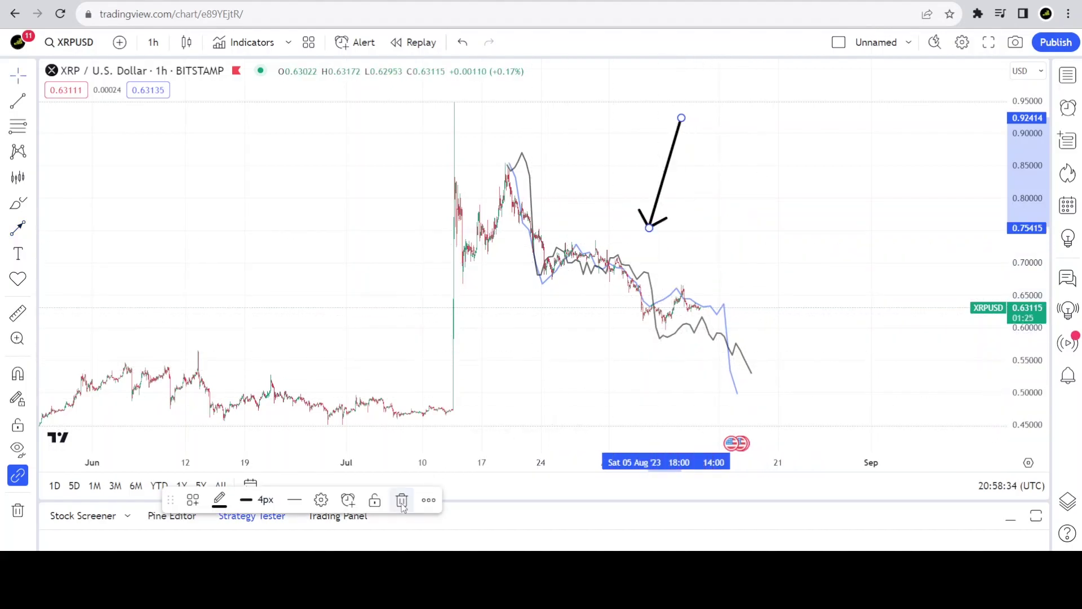
pyautogui.press('Delete')
# - Delete the blue June pattern and the dark grey April pattern from the chart
pyautogui.click(691, 297)
pyautogui.click(300, 501)
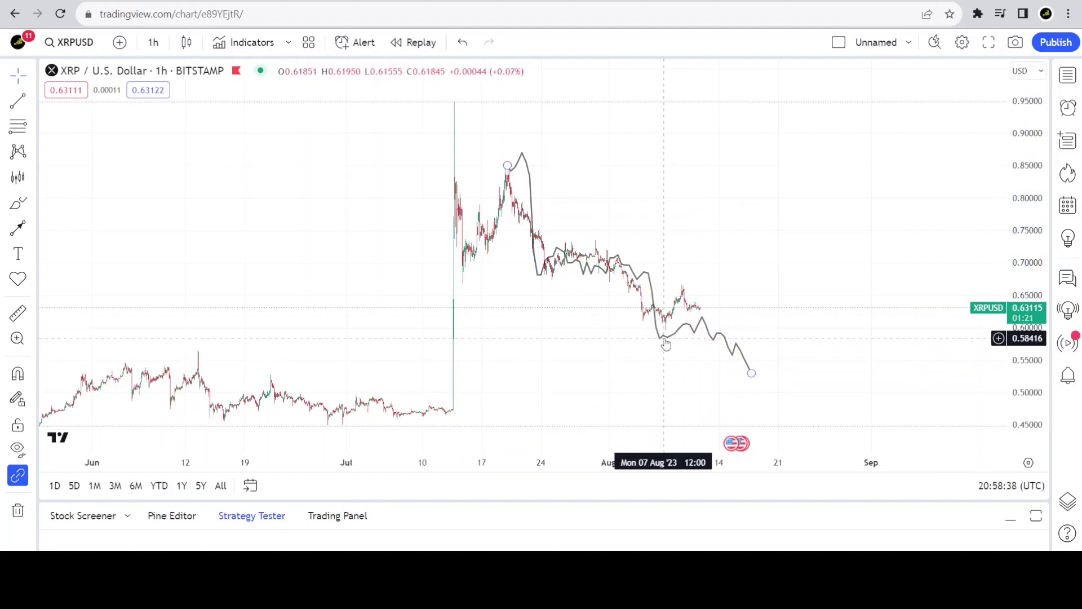
pyautogui.click(664, 338)
pyautogui.click(300, 501)
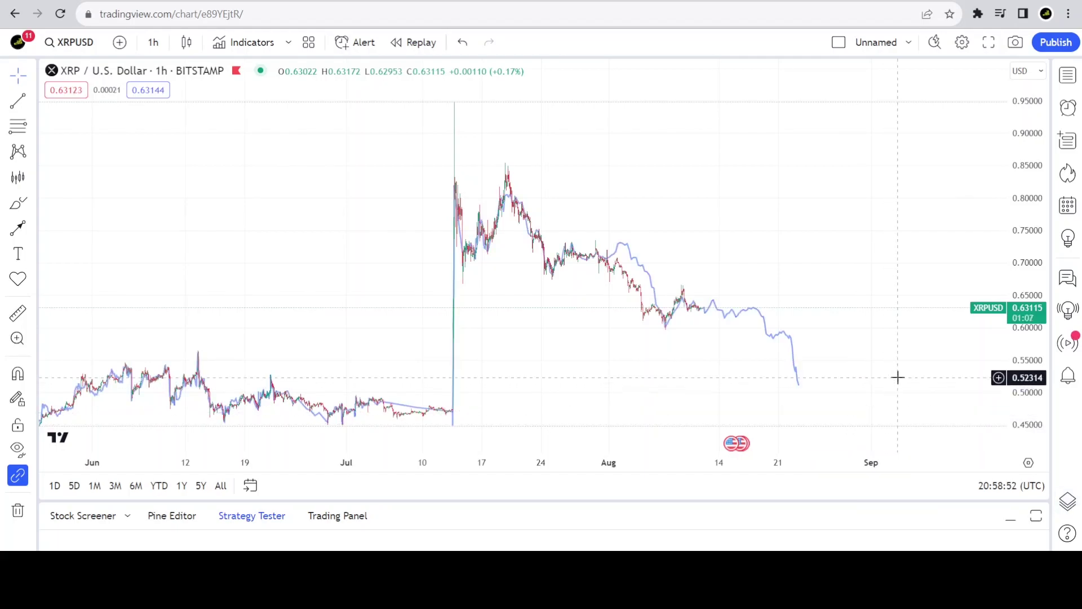
pyautogui.click(19, 229)
pyautogui.click(765, 171)
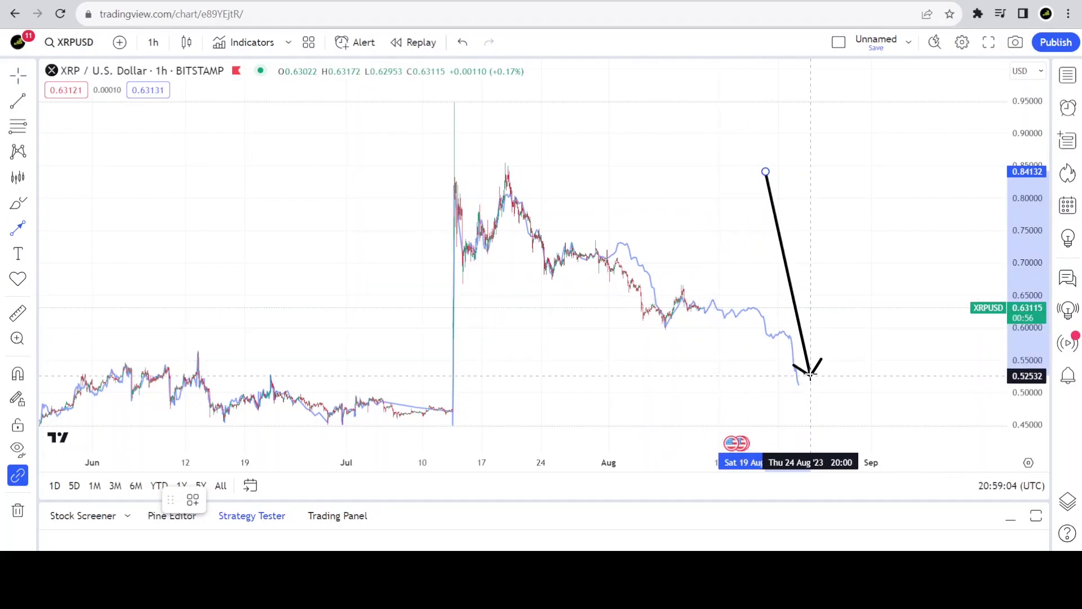
pyautogui.press('Escape')
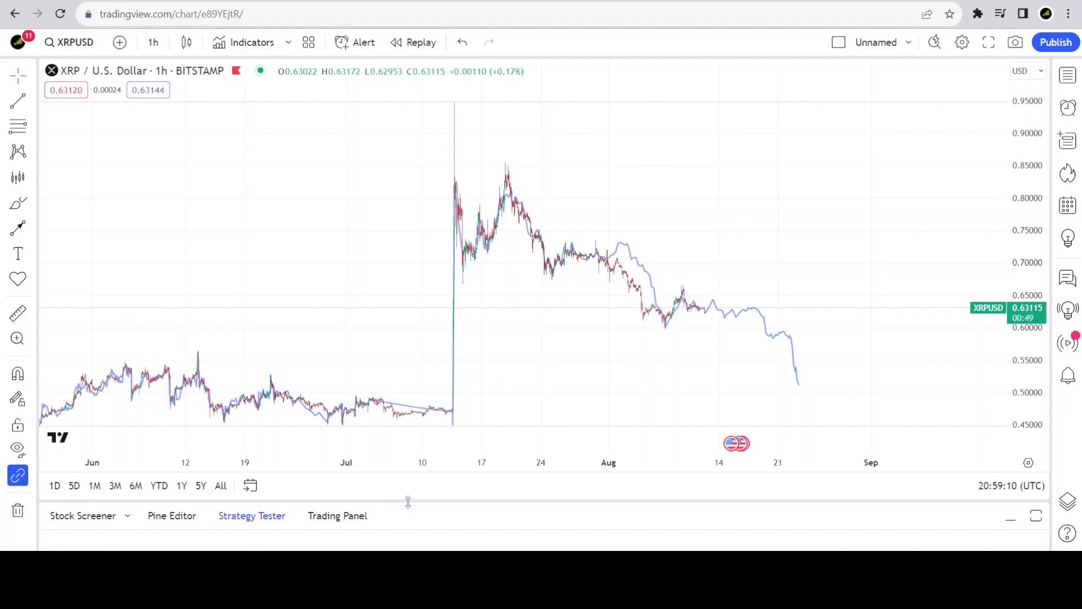